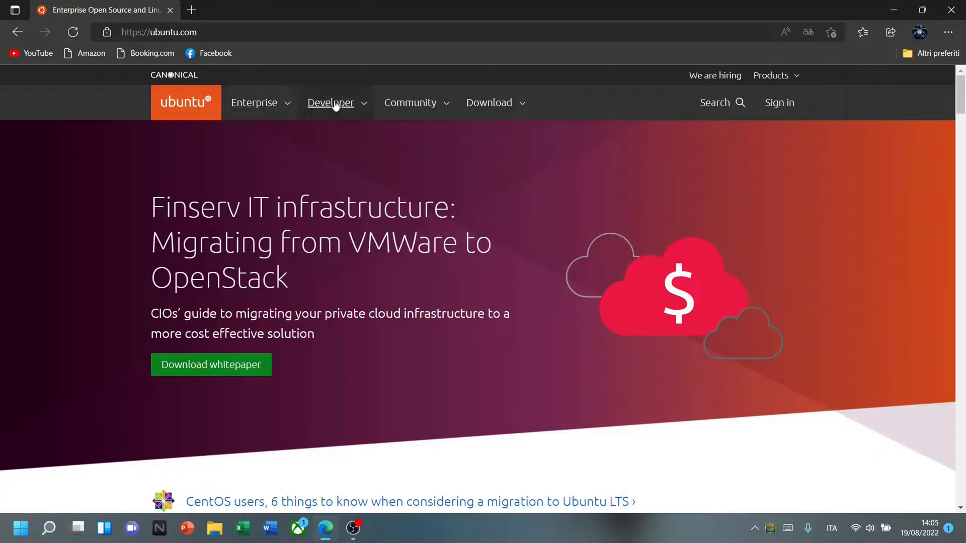
Choose the Ubuntu Desktop 22.04 LTS download from the ubuntu.com Download menu.
{"action": "left_click", "coordinate": [490, 105]}
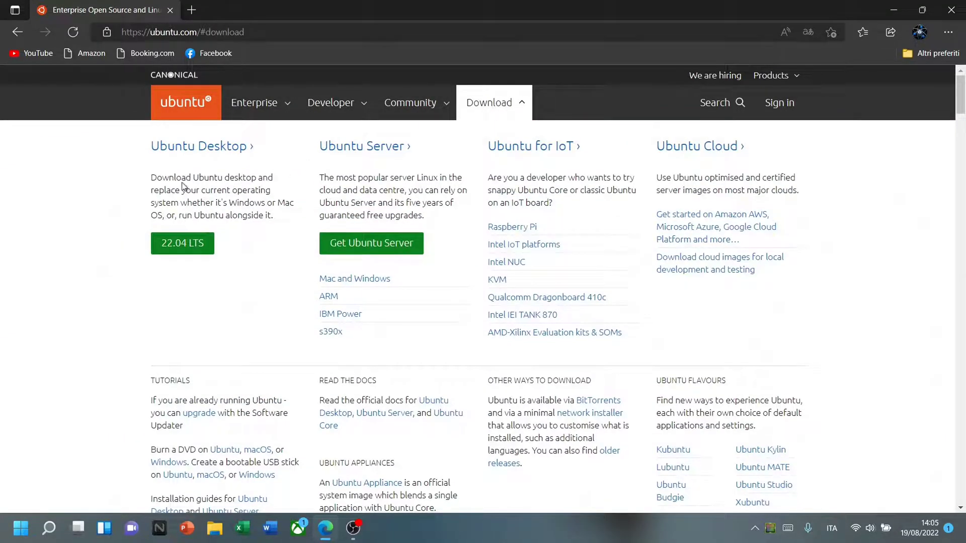
{"action": "left_click", "coordinate": [199, 250]}
{"action": "scroll", "coordinate": [478, 294], "scroll_direction": "down", "scroll_amount": 3}
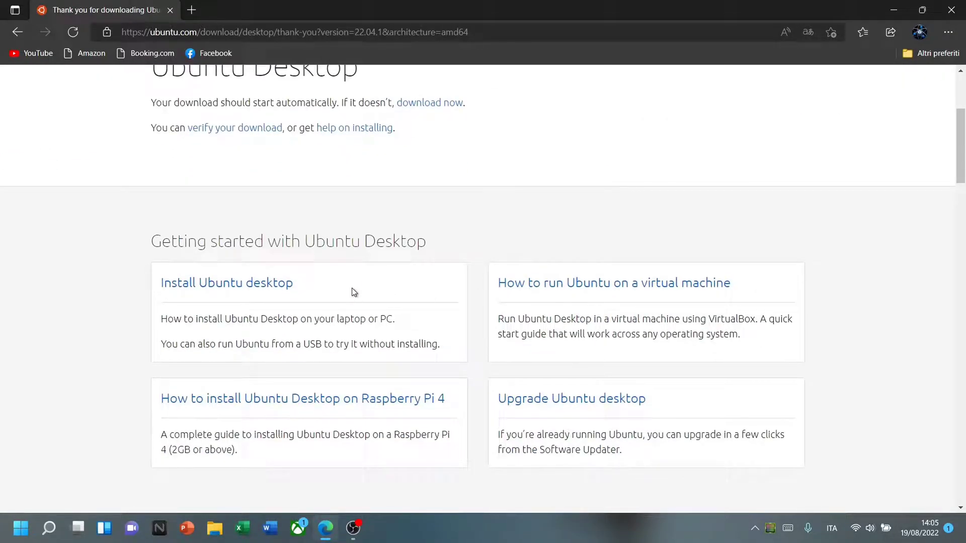
{"action": "scroll", "coordinate": [487, 218], "scroll_direction": "up", "scroll_amount": 4}
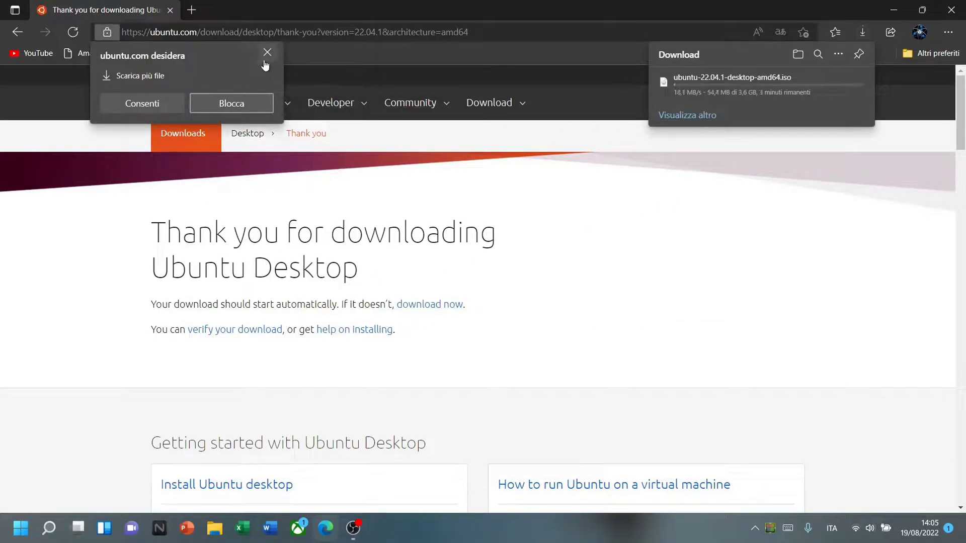
Dismiss the multiple-downloads prompt and close Edge once the ISO finishes downloading.
{"action": "left_click", "coordinate": [199, 107]}
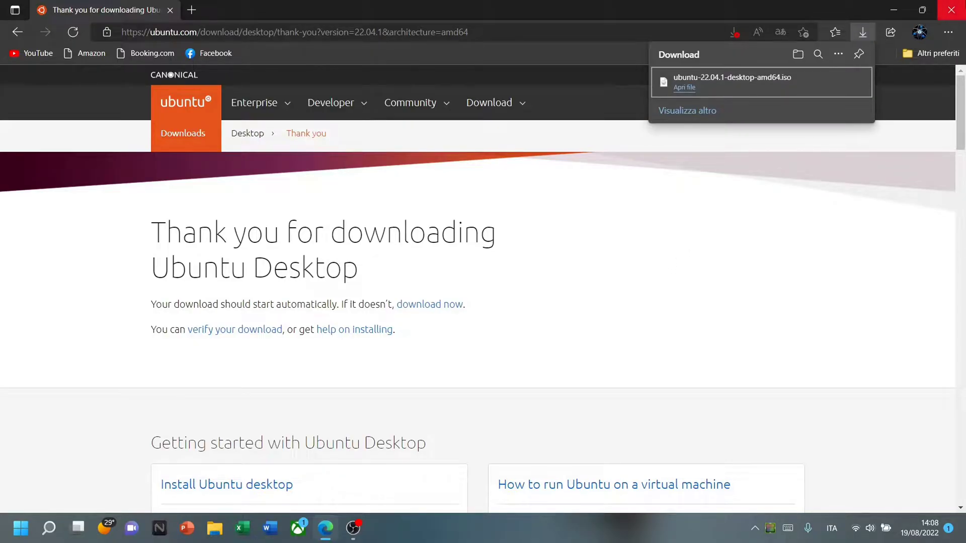
{"action": "left_click", "coordinate": [951, 10]}
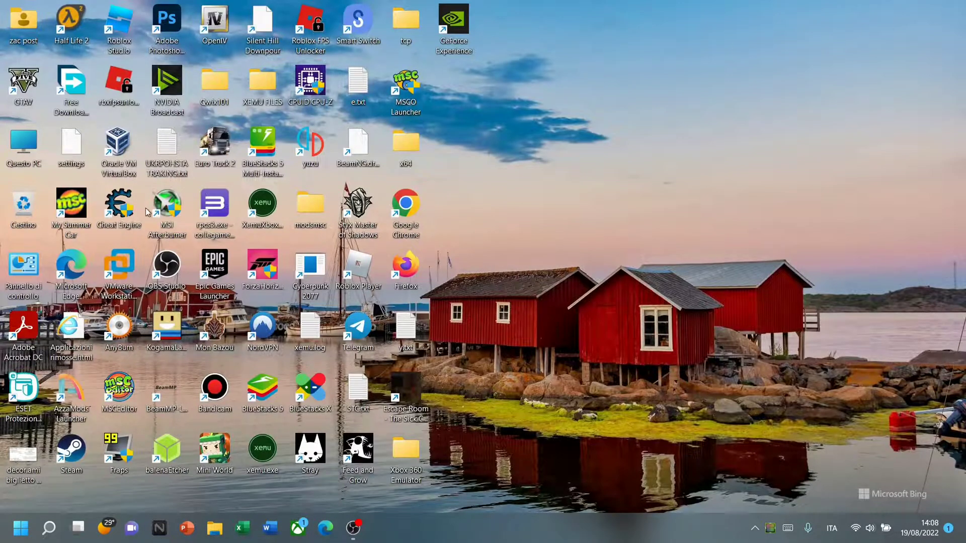
Launch VMware Workstation and start a Typical new virtual machine.
{"action": "double_click", "coordinate": [119, 265]}
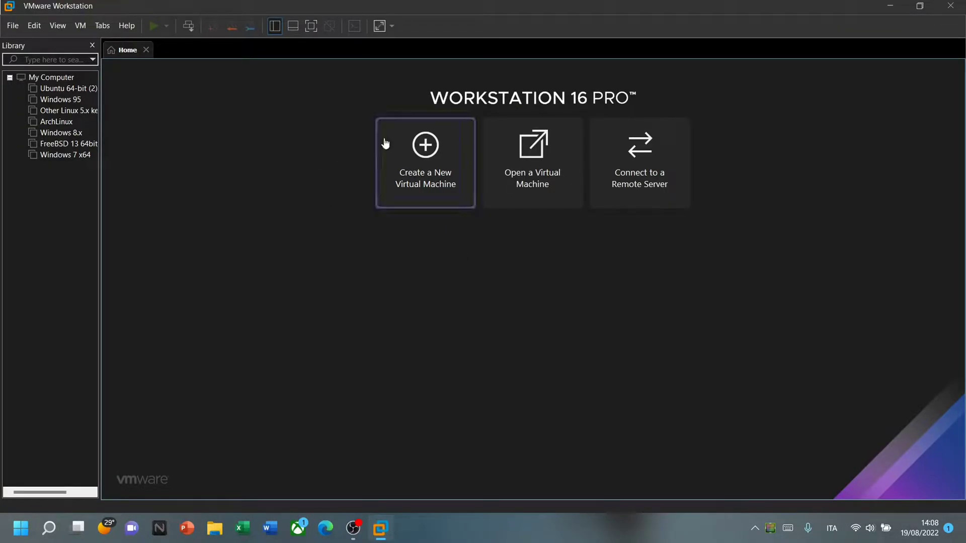
{"action": "left_click", "coordinate": [409, 160]}
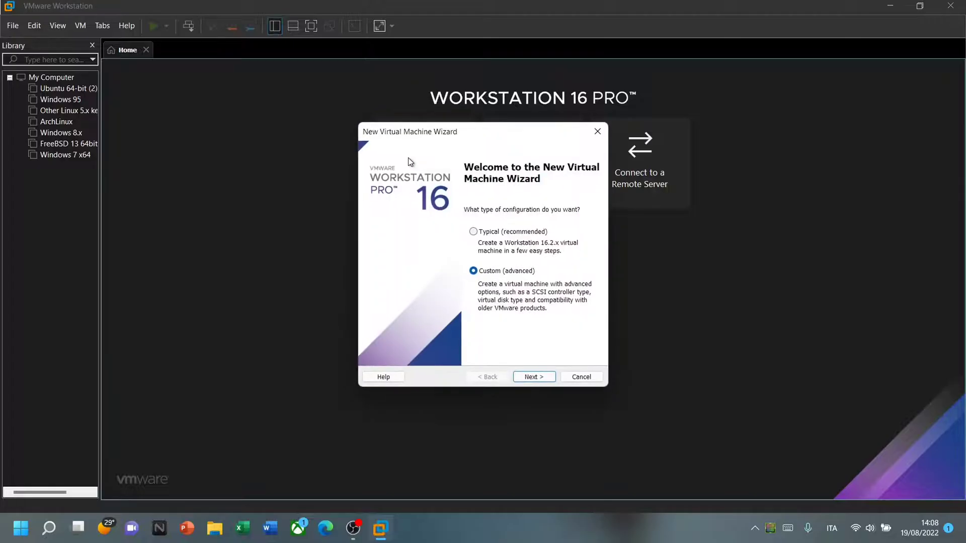
{"action": "left_click", "coordinate": [473, 233]}
{"action": "left_click", "coordinate": [531, 376]}
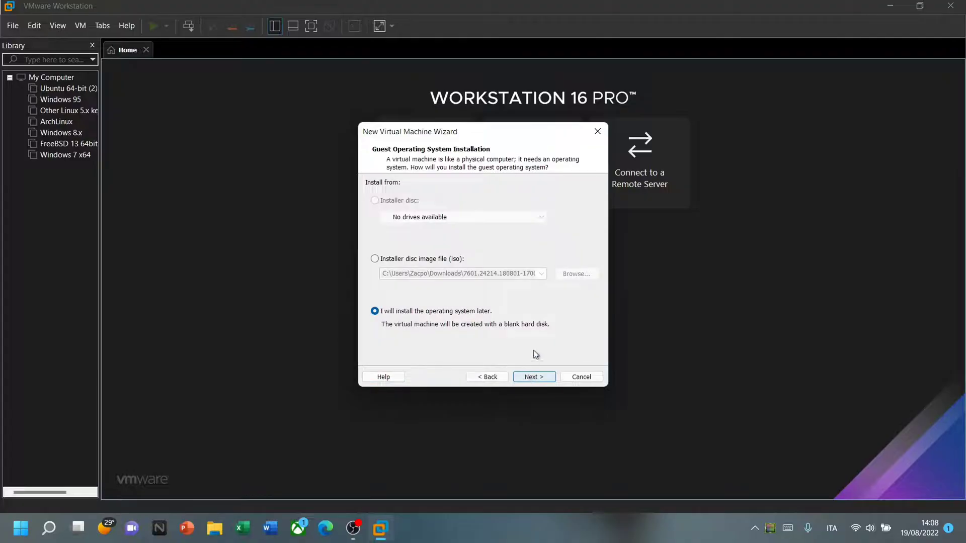
Use ubuntu-22.04.1-desktop-amd64.iso as the installer disc image file.
{"action": "left_click", "coordinate": [432, 259]}
{"action": "left_click", "coordinate": [584, 276]}
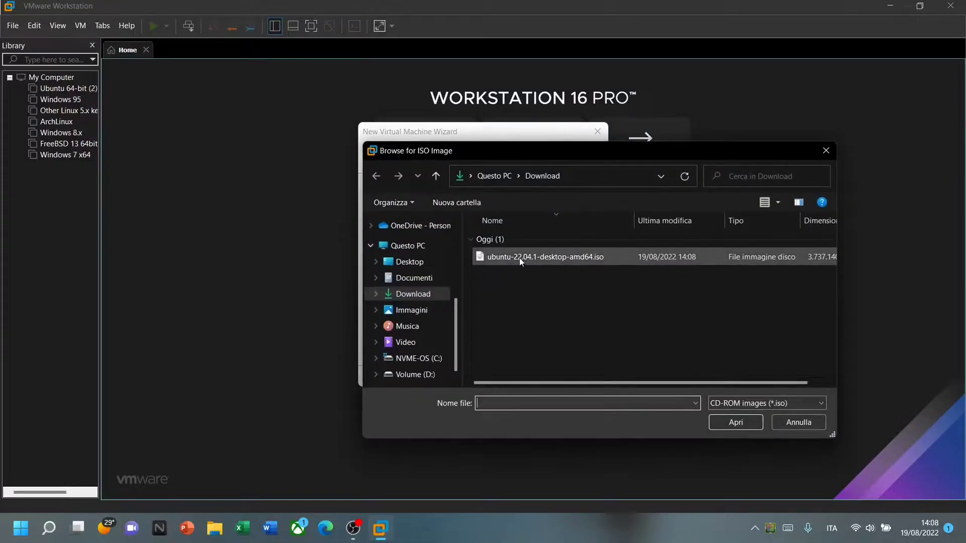
{"action": "left_click", "coordinate": [580, 264]}
{"action": "left_click", "coordinate": [736, 423]}
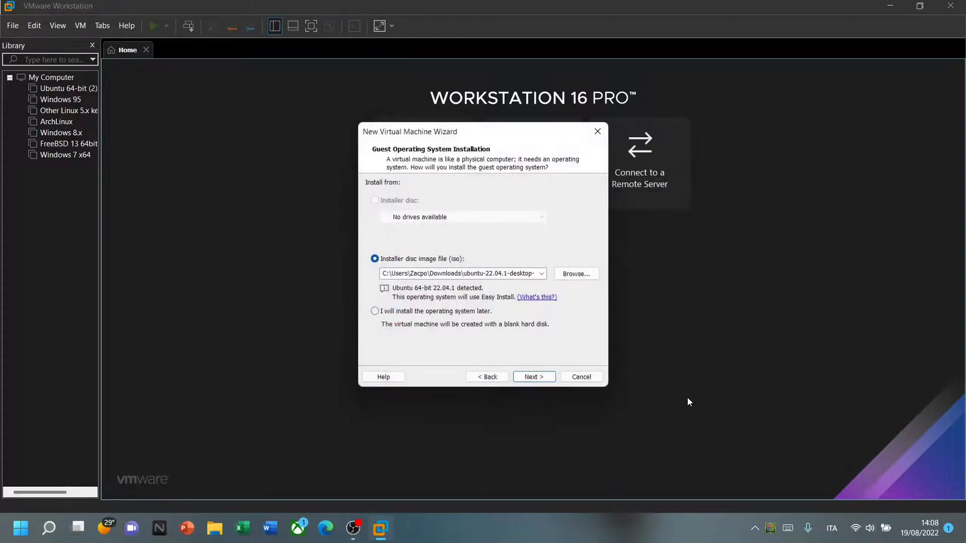
Enter the account's full name and user name on the Easy Install page.
{"action": "left_click", "coordinate": [547, 382]}
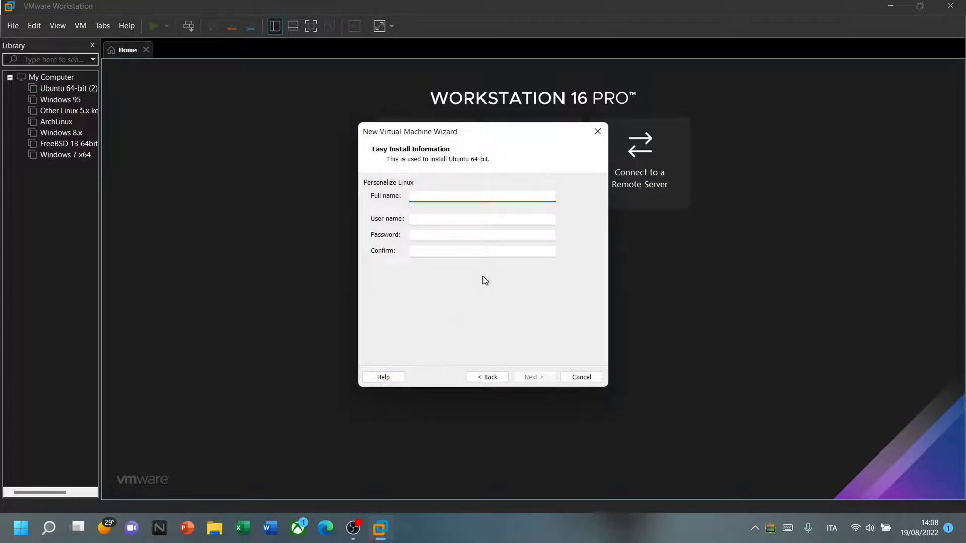
{"action": "type", "text": "Thetoro"}
{"action": "key", "text": "BackSpace"}
{"action": "key", "text": "BackSpace"}
{"action": "key", "text": "BackSpace"}
{"action": "key", "text": "BackSpace"}
{"action": "type", "text": "Toro"}
{"action": "left_click", "coordinate": [453, 218]}
{"action": "type", "text": "TheTor"}
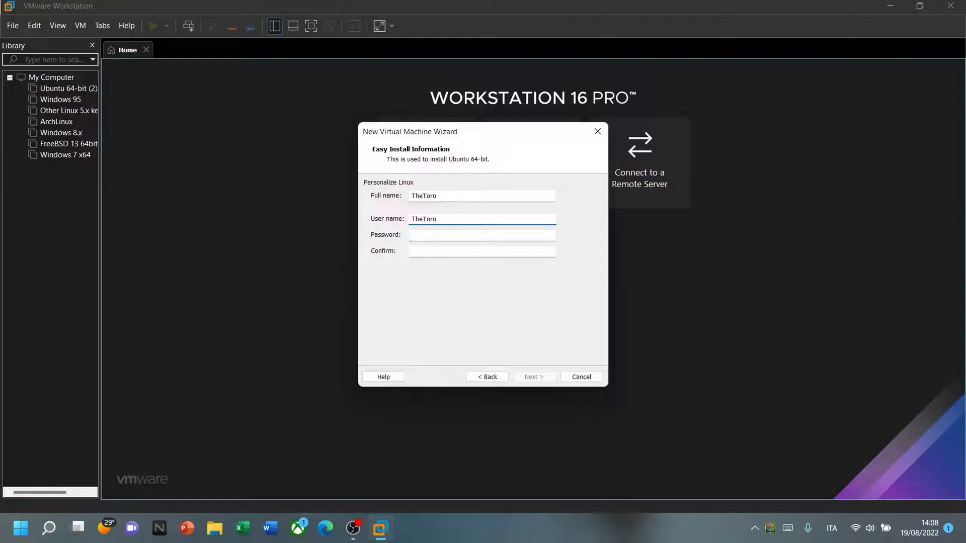
{"action": "left_click", "coordinate": [466, 198]}
{"action": "type", "text": "Ubuntu"}
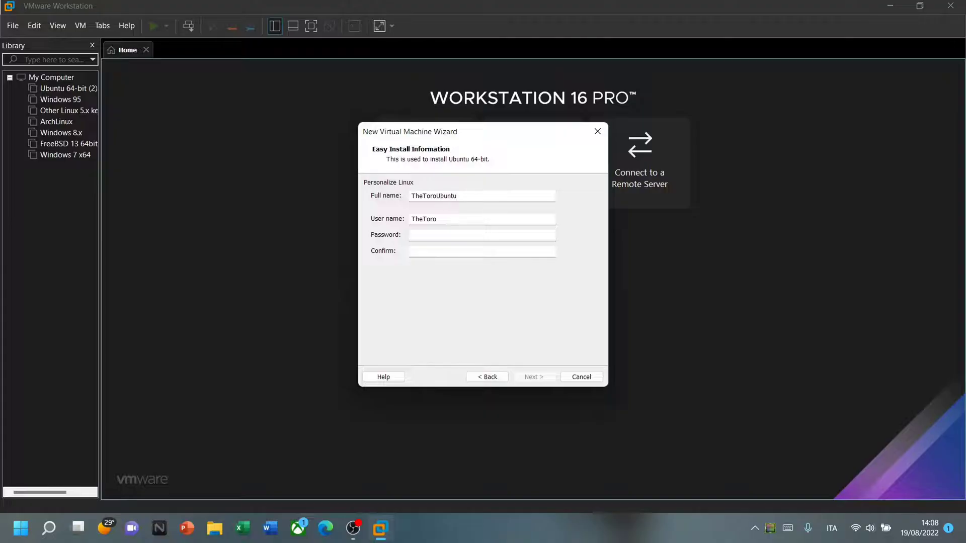
Enter and confirm the account password, then submit the details.
{"action": "left_click", "coordinate": [471, 235]}
{"action": "type", "text": "••••••"}
{"action": "left_click", "coordinate": [453, 250]}
{"action": "type", "text": "••••••"}
{"action": "left_click", "coordinate": [534, 378]}
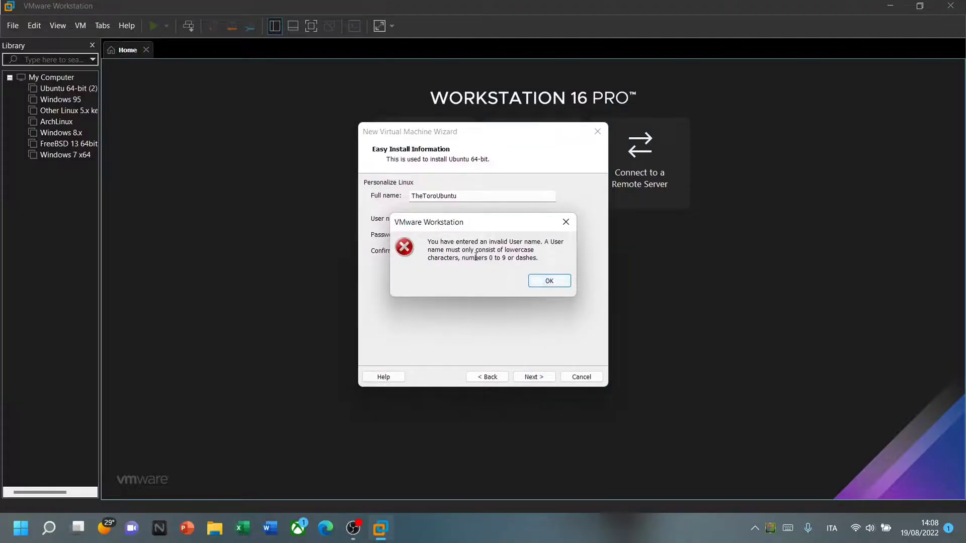
After the invalid user name error, retype the user name in lowercase and continue.
{"action": "left_click", "coordinate": [550, 281]}
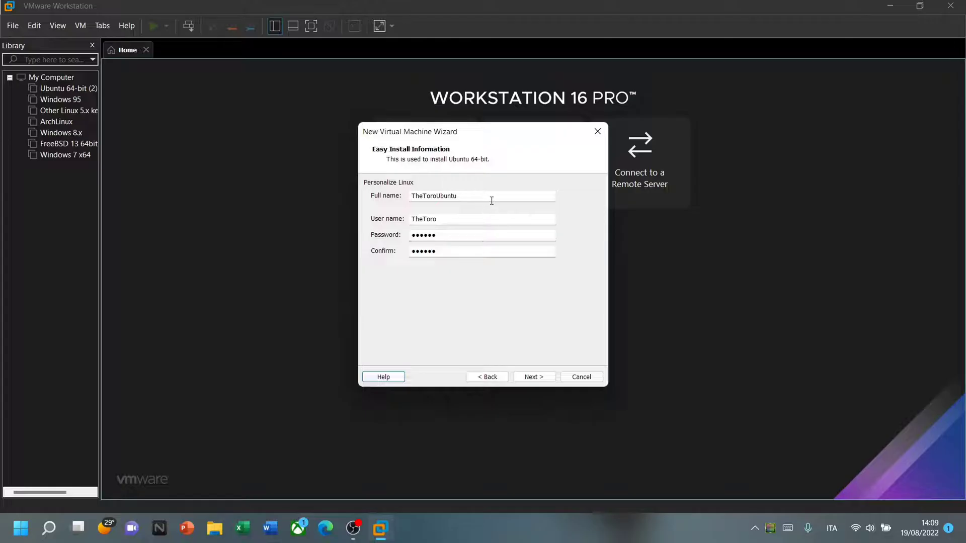
{"action": "left_click", "coordinate": [437, 221]}
{"action": "key", "text": "BackSpace"}
{"action": "key", "text": "BackSpace"}
{"action": "key", "text": "BackSpace"}
{"action": "key", "text": "BackSpace"}
{"action": "key", "text": "BackSpace"}
{"action": "key", "text": "BackSpace"}
{"action": "type", "text": "thetor"}
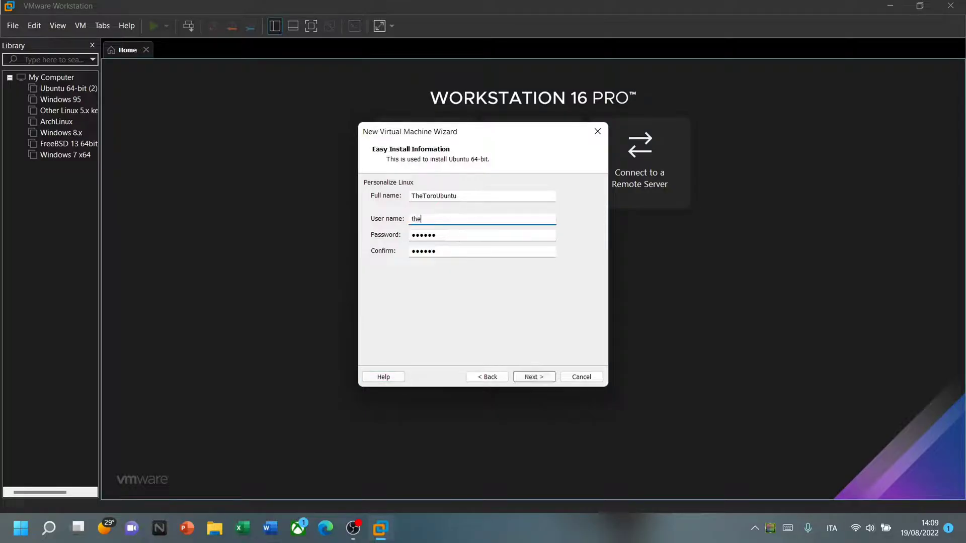
{"action": "left_click", "coordinate": [532, 377]}
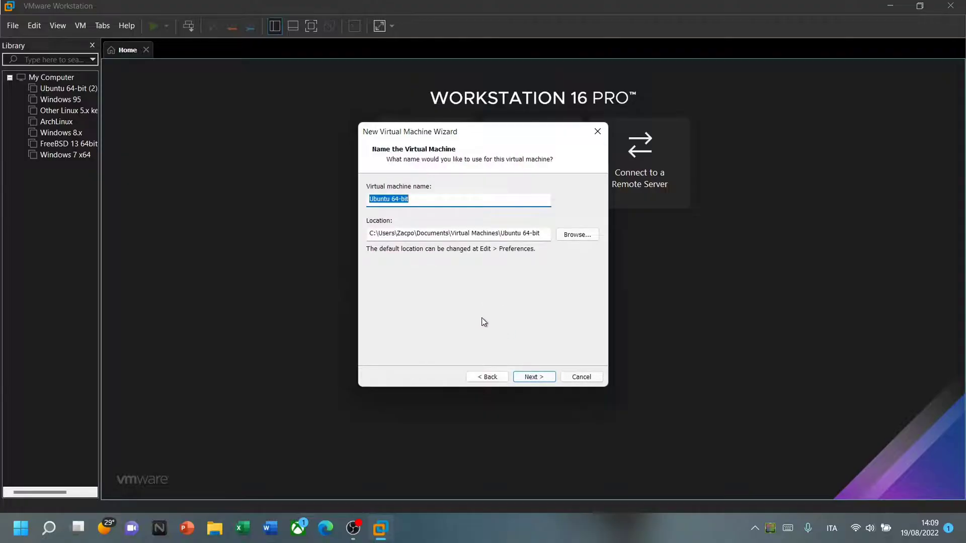
Keep the default VM name and location and set an 80 GB disk.
{"action": "left_click", "coordinate": [534, 378]}
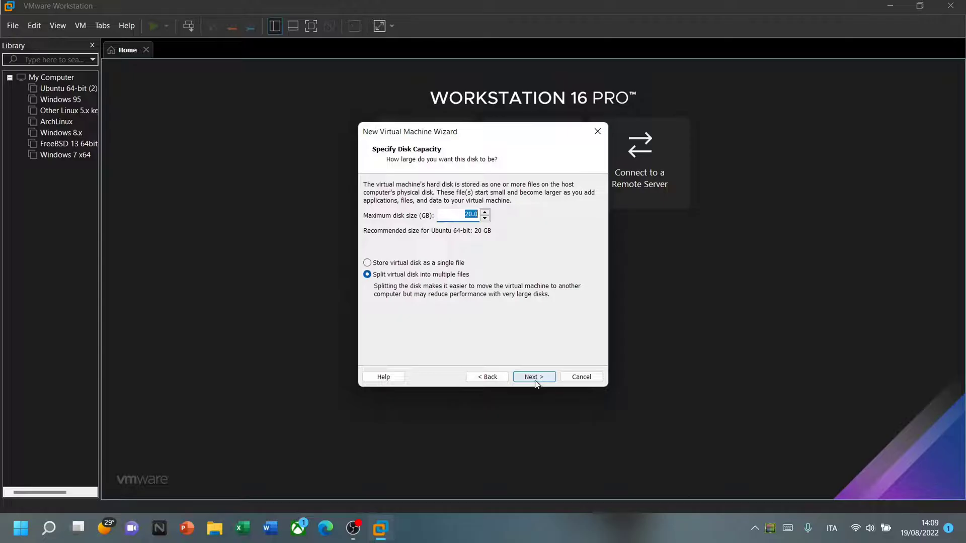
{"action": "type", "text": "80"}
{"action": "left_click", "coordinate": [535, 383]}
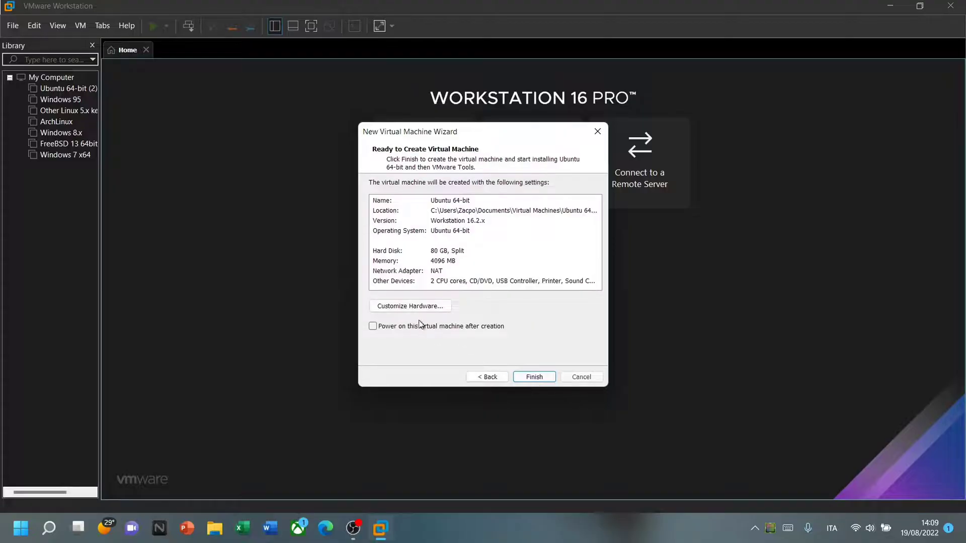
Give the VM 1 processor with 8 cores and enable Intel VT-x/EPT.
{"action": "left_click", "coordinate": [414, 307]}
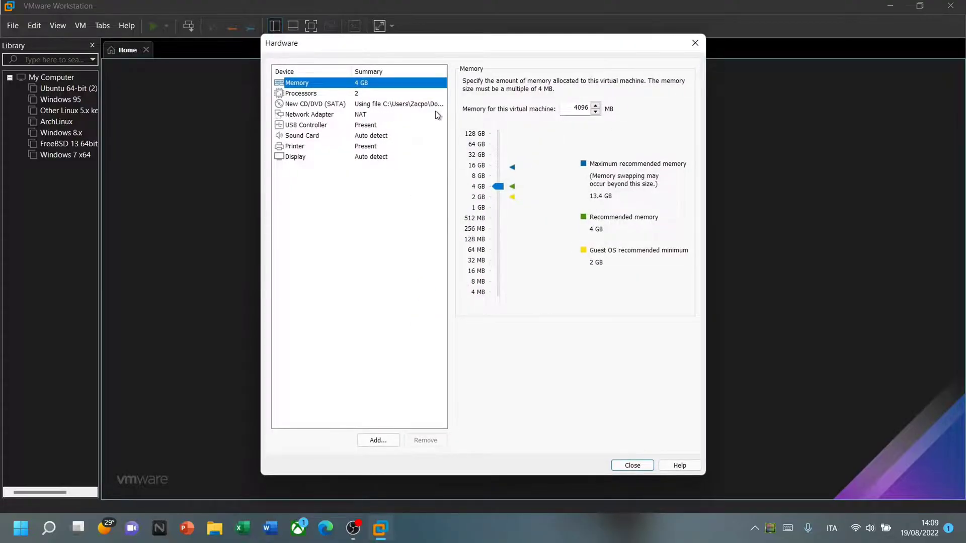
{"action": "left_click", "coordinate": [397, 95]}
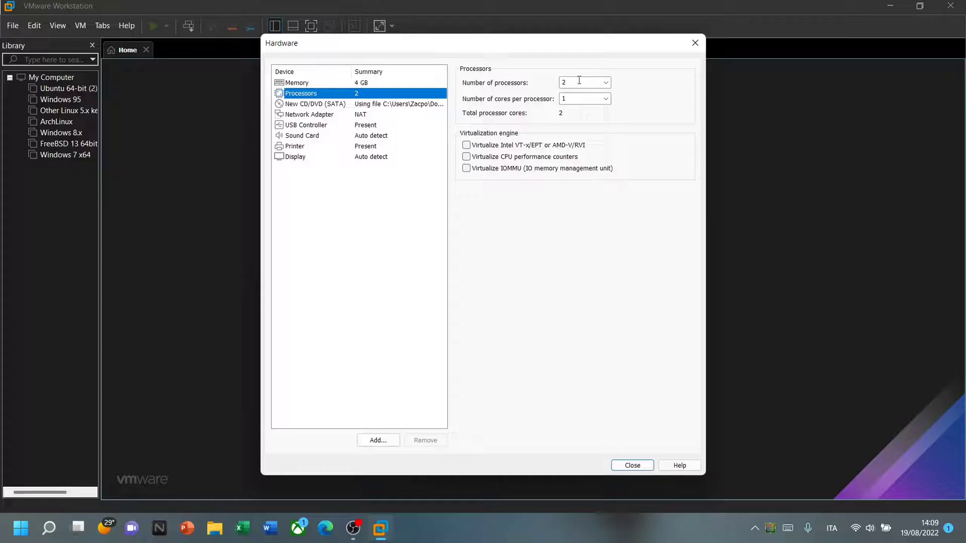
{"action": "left_click", "coordinate": [605, 82]}
{"action": "left_click", "coordinate": [601, 93]}
{"action": "left_click", "coordinate": [605, 99]}
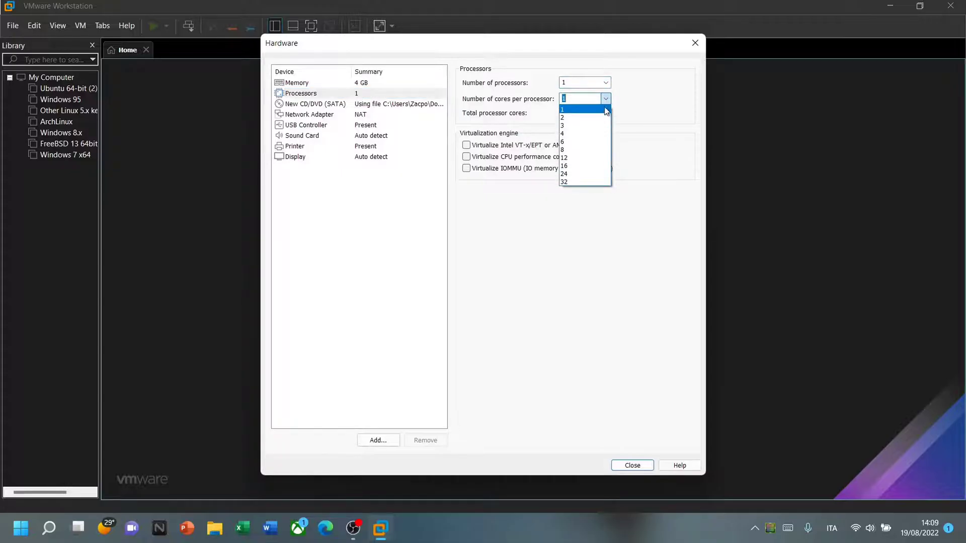
{"action": "left_click", "coordinate": [596, 150]}
{"action": "left_click", "coordinate": [486, 145]}
Limit the VM's graphics memory to 2 GB and return to the summary.
{"action": "left_click", "coordinate": [390, 156]}
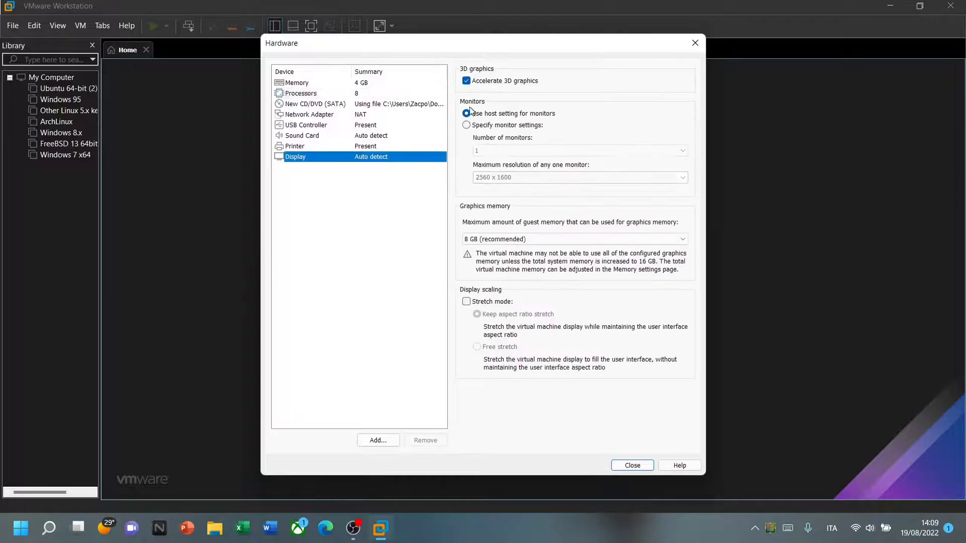
{"action": "left_click", "coordinate": [503, 239]}
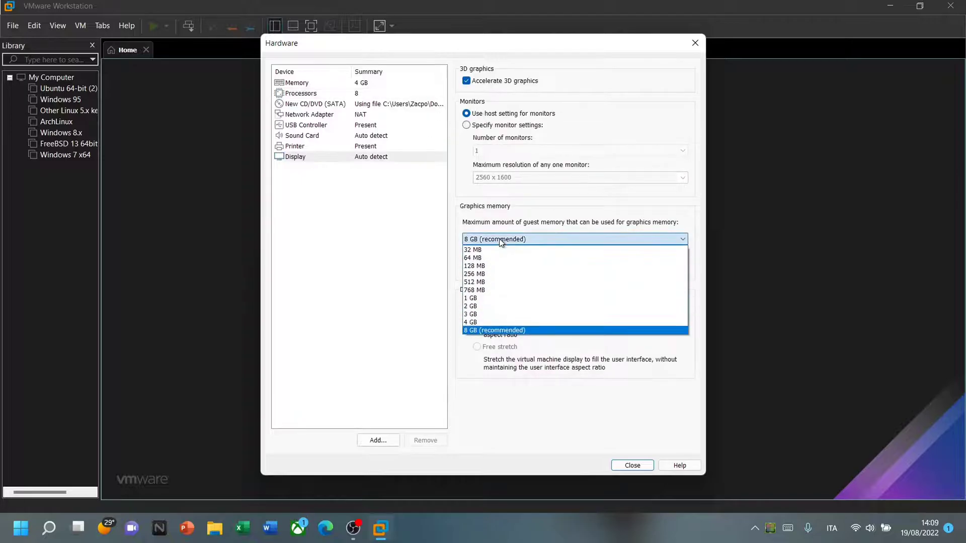
{"action": "left_click", "coordinate": [487, 307]}
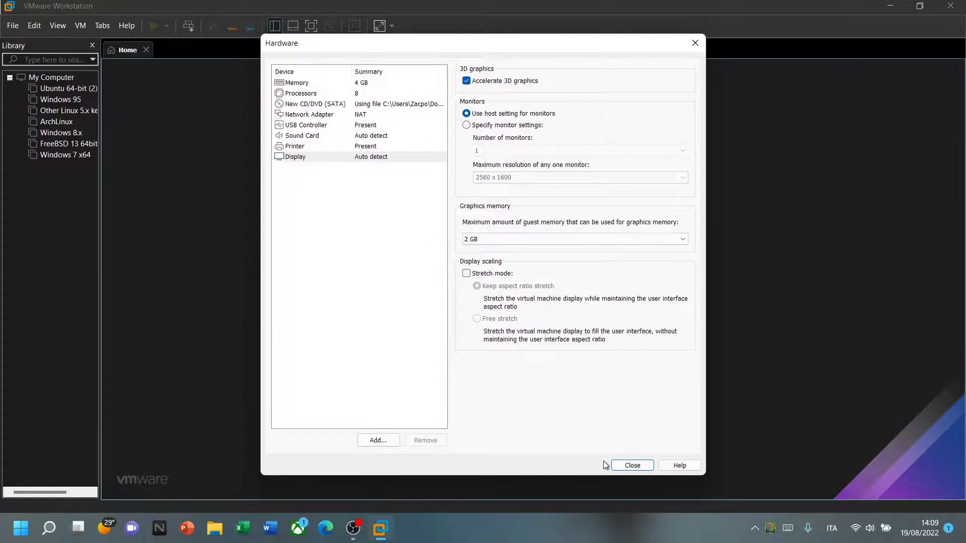
{"action": "left_click", "coordinate": [618, 464]}
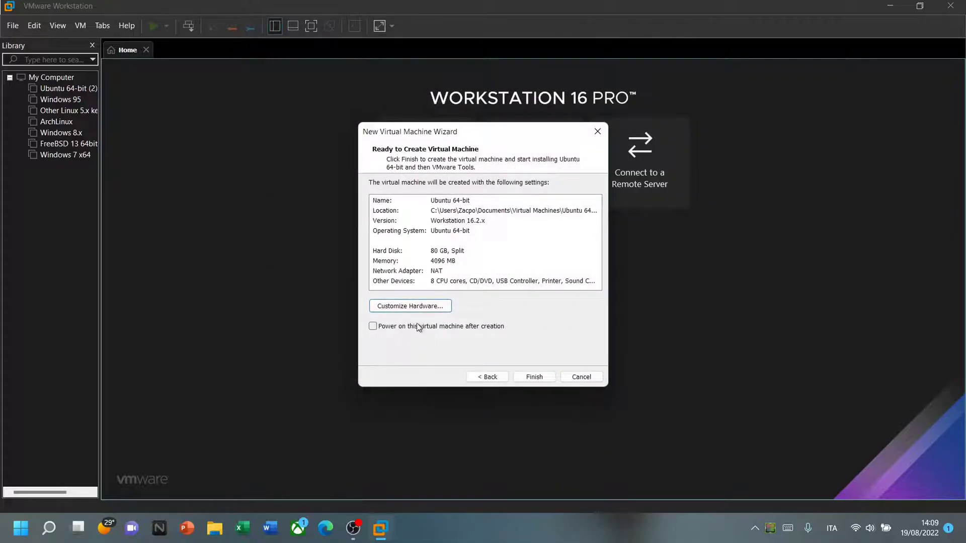
Create the VM, change its firmware type from BIOS to UEFI, and power it on.
{"action": "left_click", "coordinate": [535, 378]}
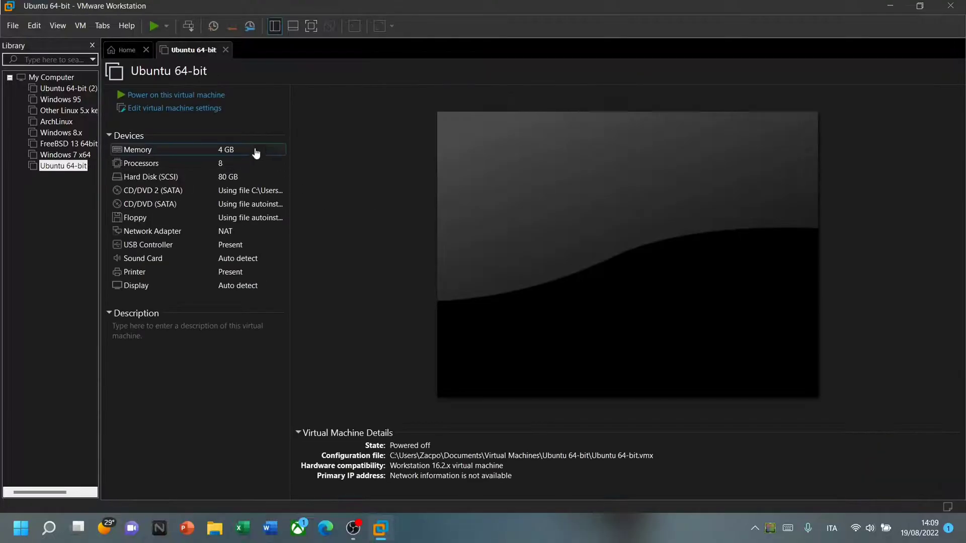
{"action": "left_click", "coordinate": [238, 117]}
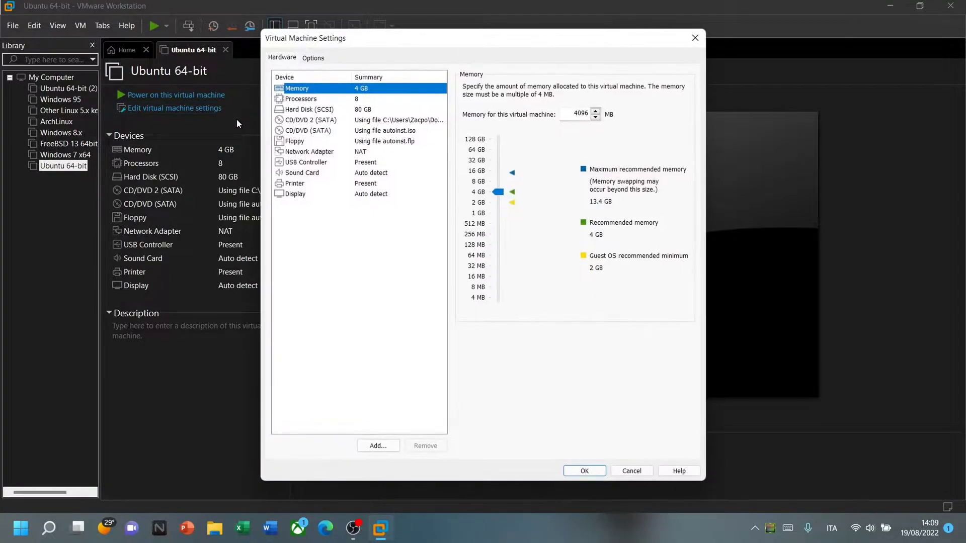
{"action": "left_click", "coordinate": [310, 59]}
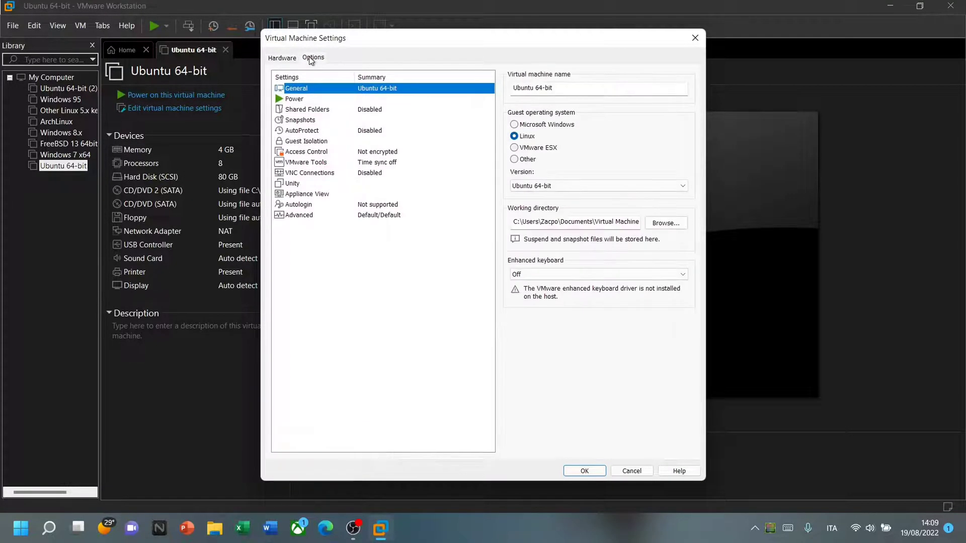
{"action": "left_click", "coordinate": [301, 215]}
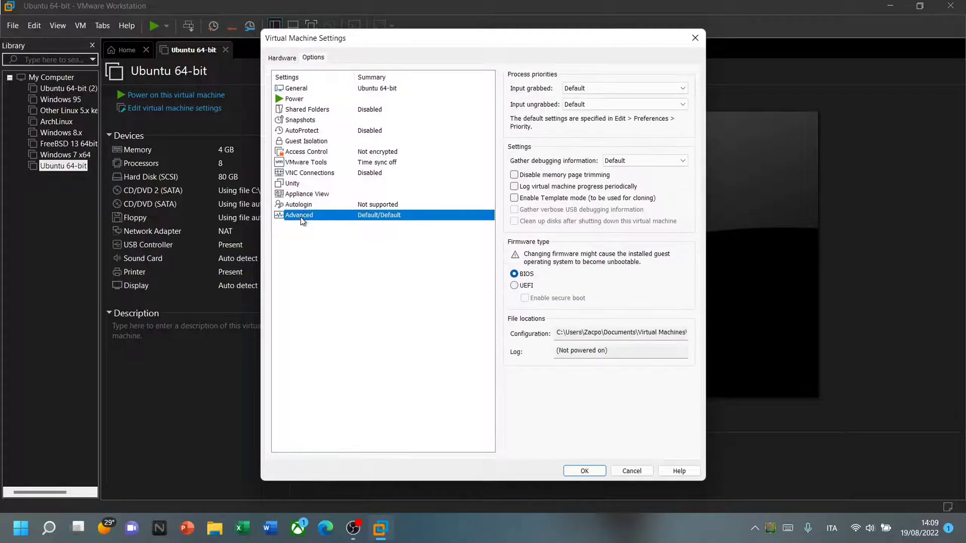
{"action": "left_click", "coordinate": [514, 286]}
{"action": "left_click", "coordinate": [575, 469]}
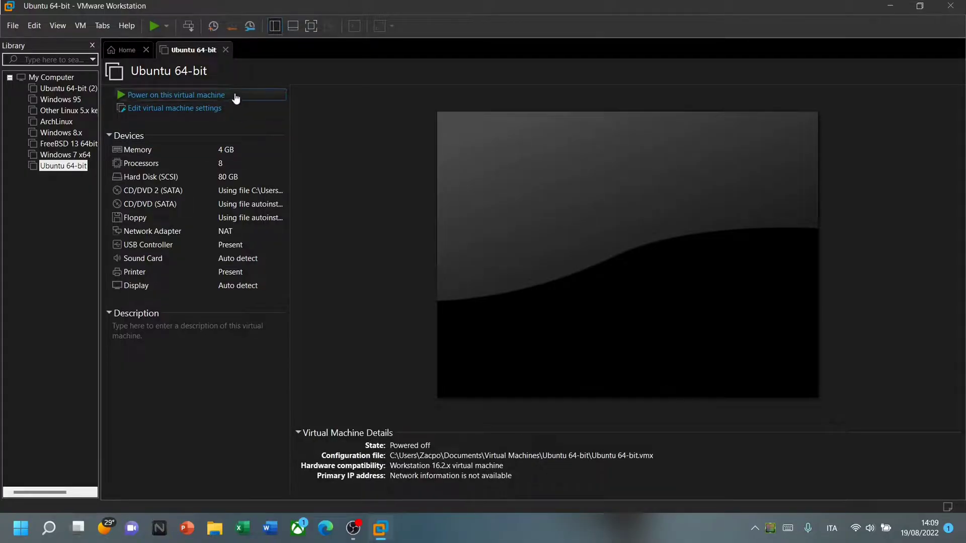
{"action": "left_click", "coordinate": [236, 98]}
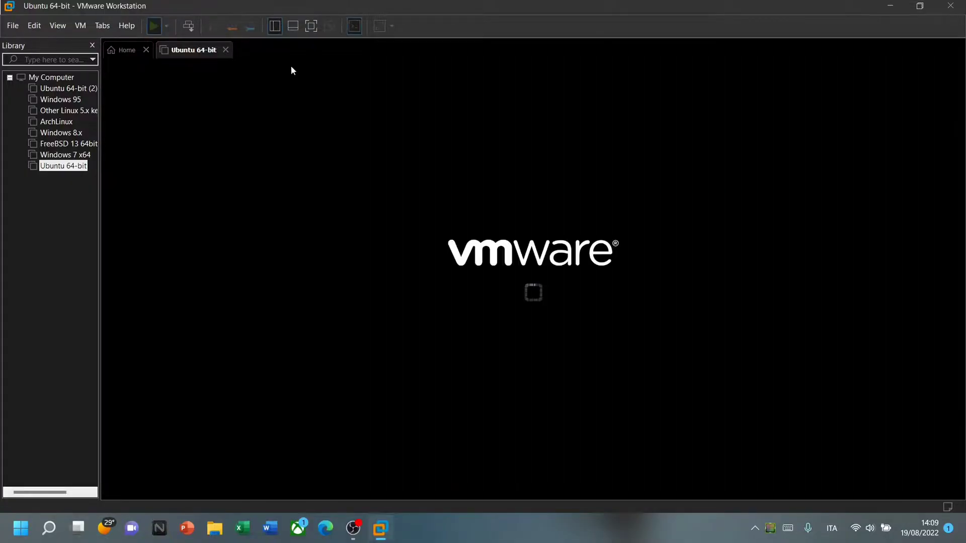
Go full screen, boot Try or Install Ubuntu, and choose Install Ubuntu.
{"action": "left_click", "coordinate": [313, 26]}
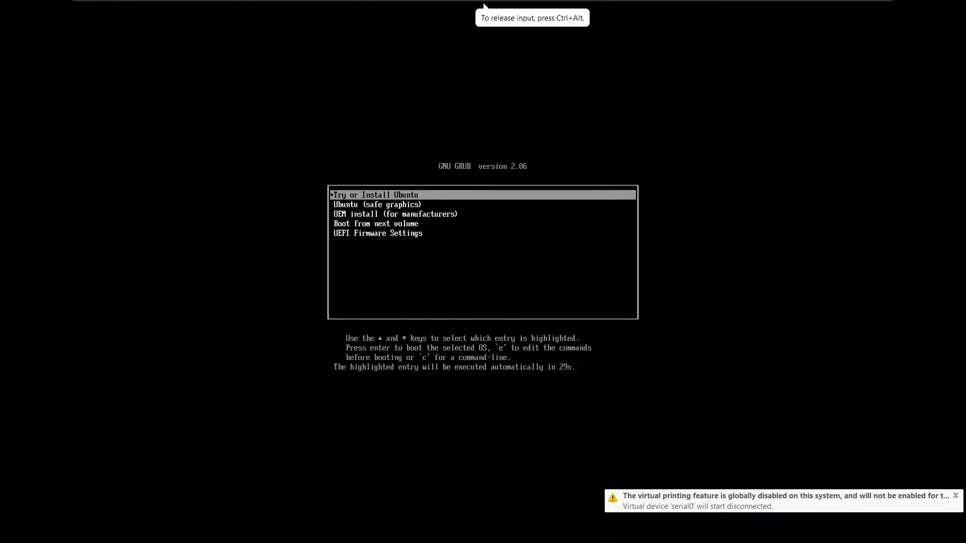
{"action": "key", "text": "Down"}
{"action": "key", "text": "Up"}
{"action": "key", "text": "Return"}
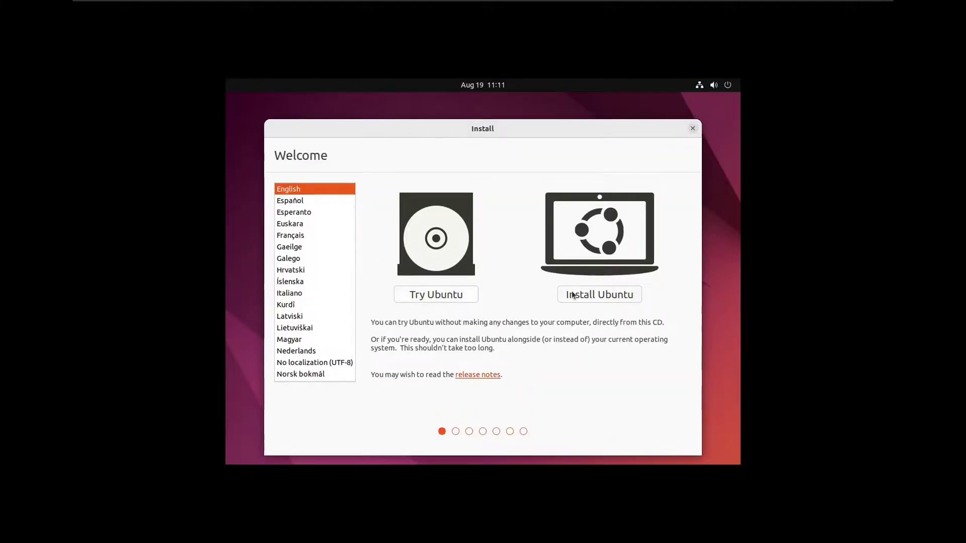
{"action": "left_click", "coordinate": [605, 298]}
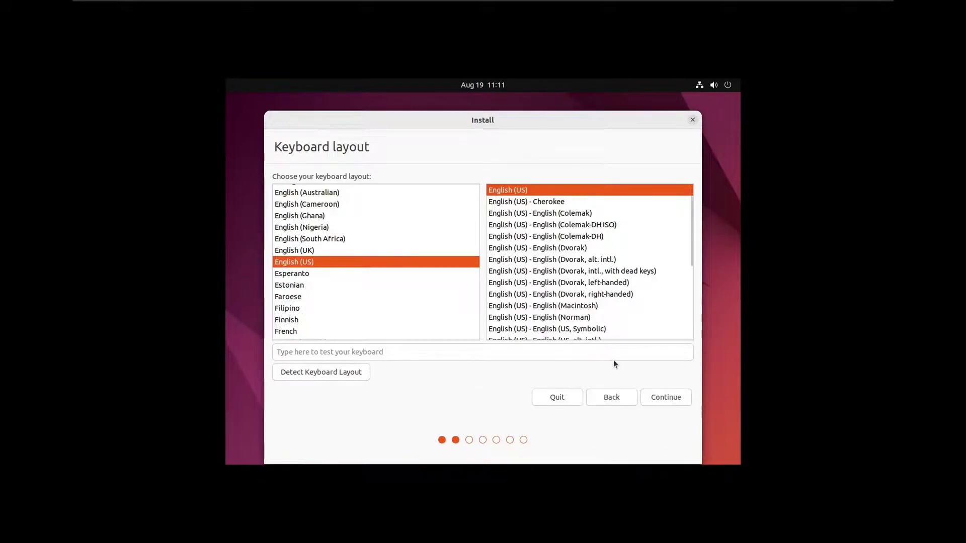
Keep English (US) keyboard, add third-party software, erase the disk, and accept Uzhgorod.
{"action": "left_click", "coordinate": [665, 397]}
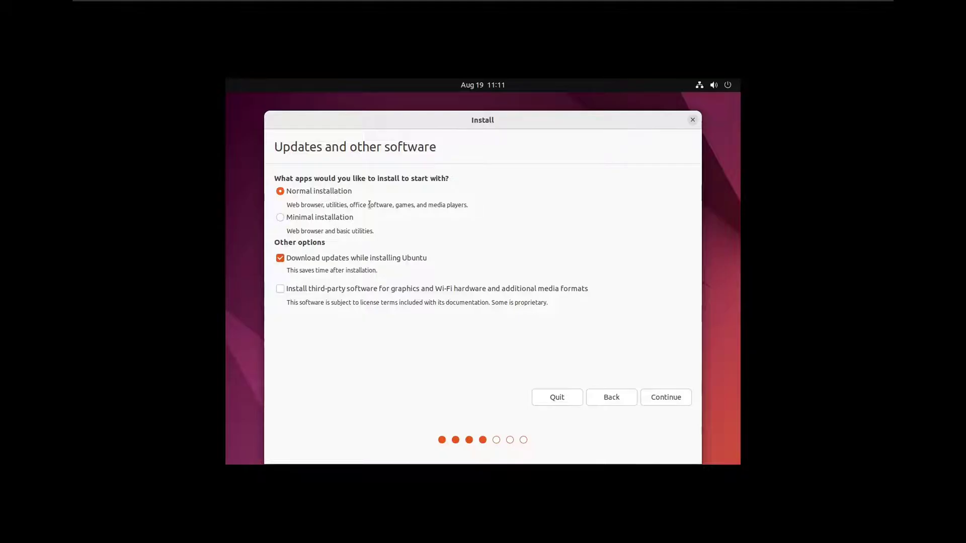
{"action": "left_click", "coordinate": [280, 289]}
{"action": "left_click", "coordinate": [664, 400]}
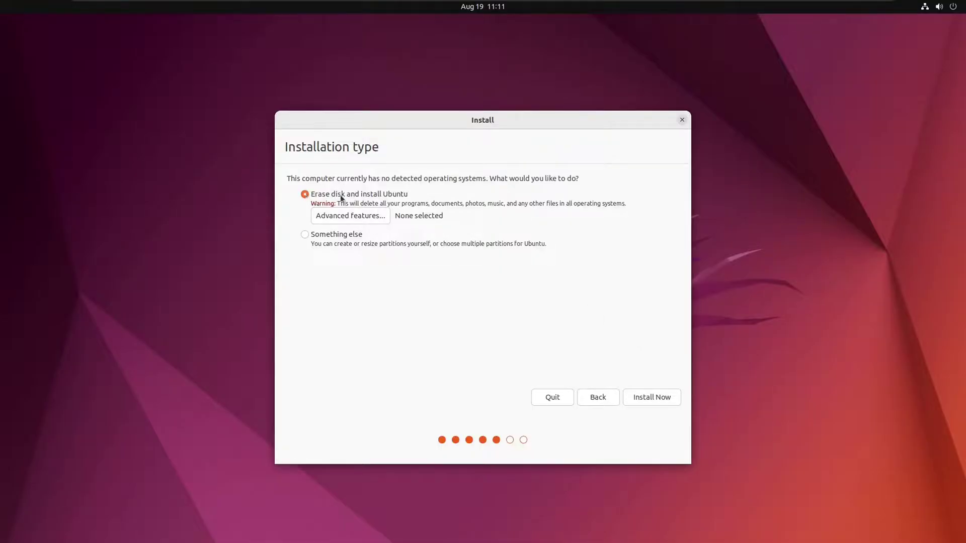
{"action": "left_click", "coordinate": [656, 399]}
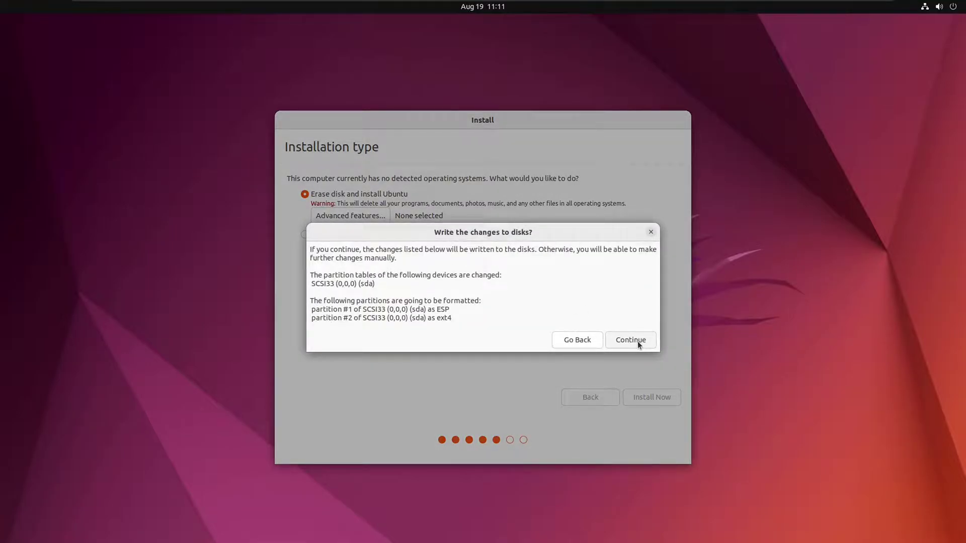
{"action": "left_click", "coordinate": [638, 342]}
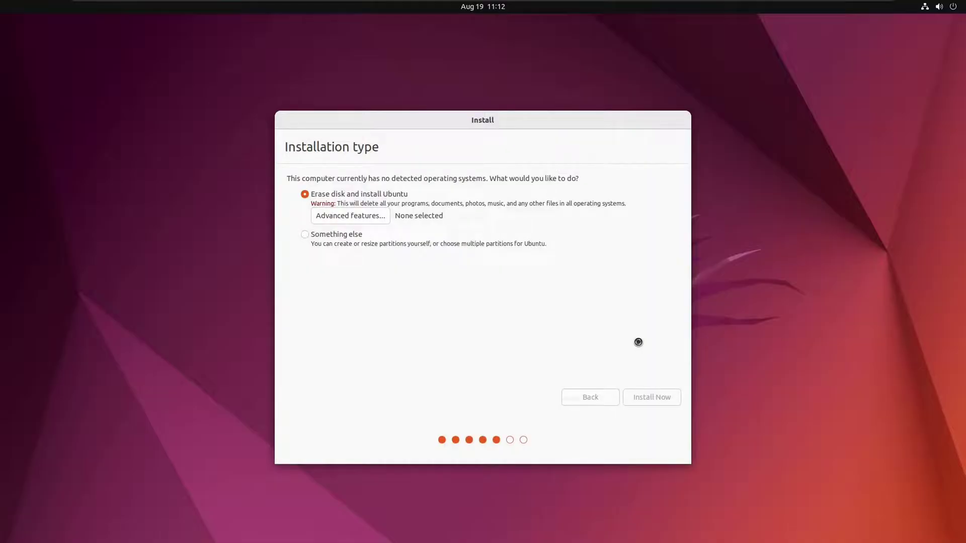
{"action": "left_click", "coordinate": [655, 397]}
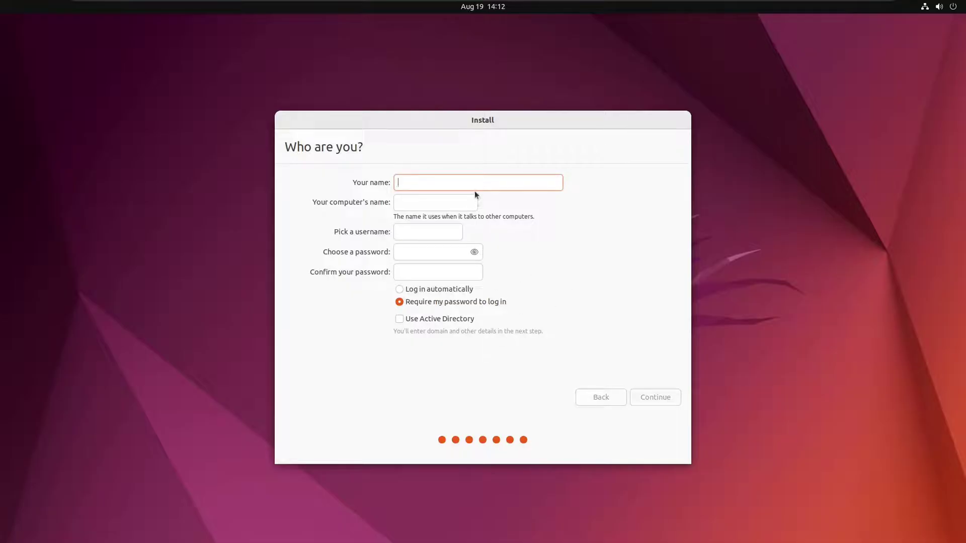
Enter the user's name, choose and confirm a password, and continue to copy files.
{"action": "type", "text": "thetoro"}
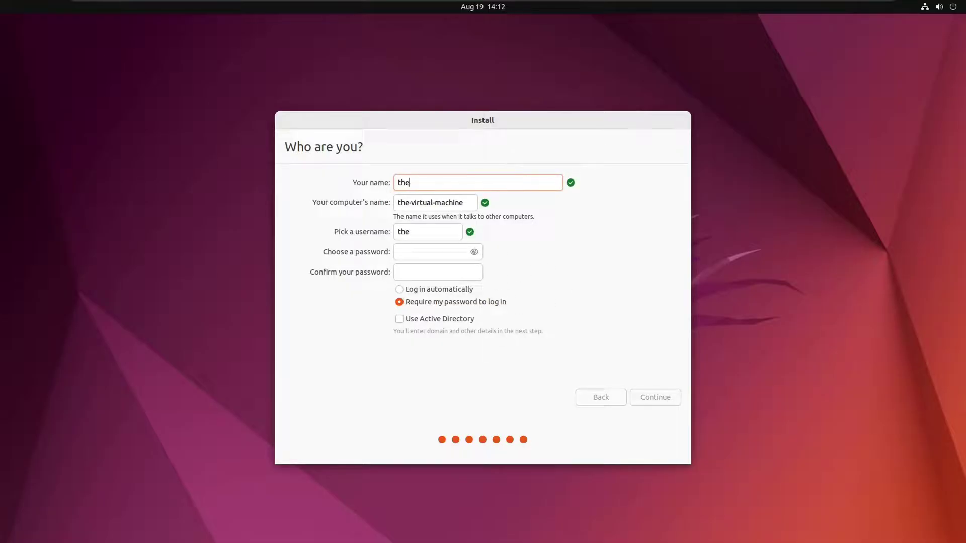
{"action": "left_click", "coordinate": [460, 252]}
{"action": "type", "text": "123456"}
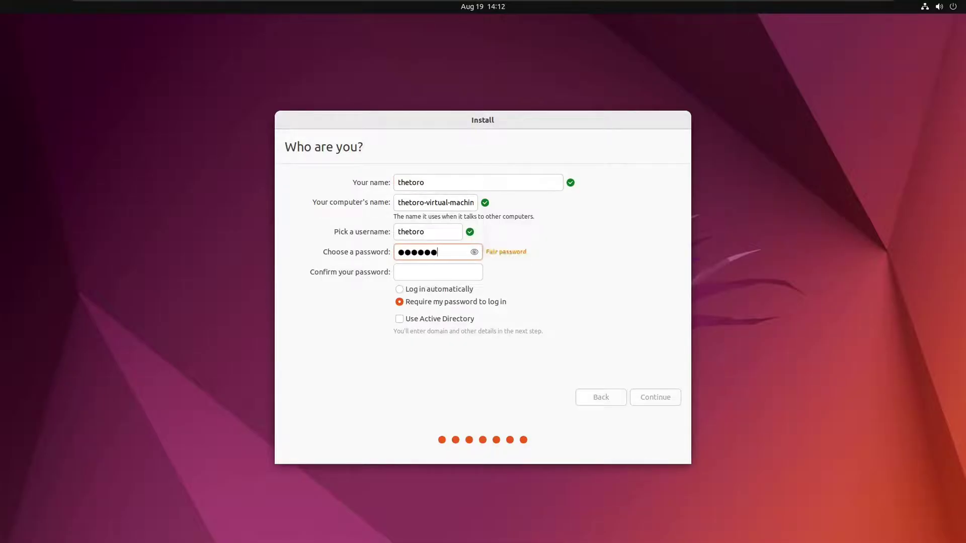
{"action": "key", "text": "Tab"}
{"action": "type", "text": "12345"}
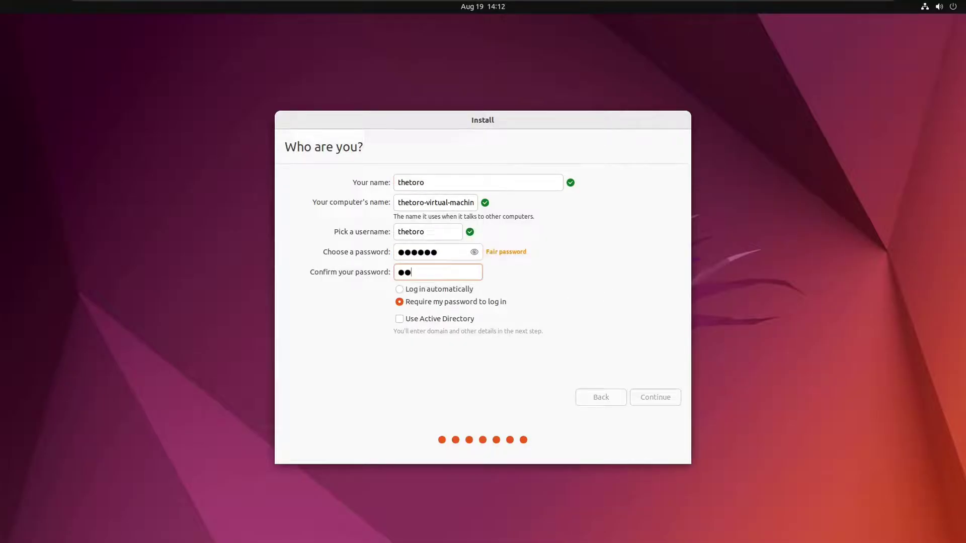
{"action": "type", "text": "6"}
{"action": "left_click", "coordinate": [654, 394]}
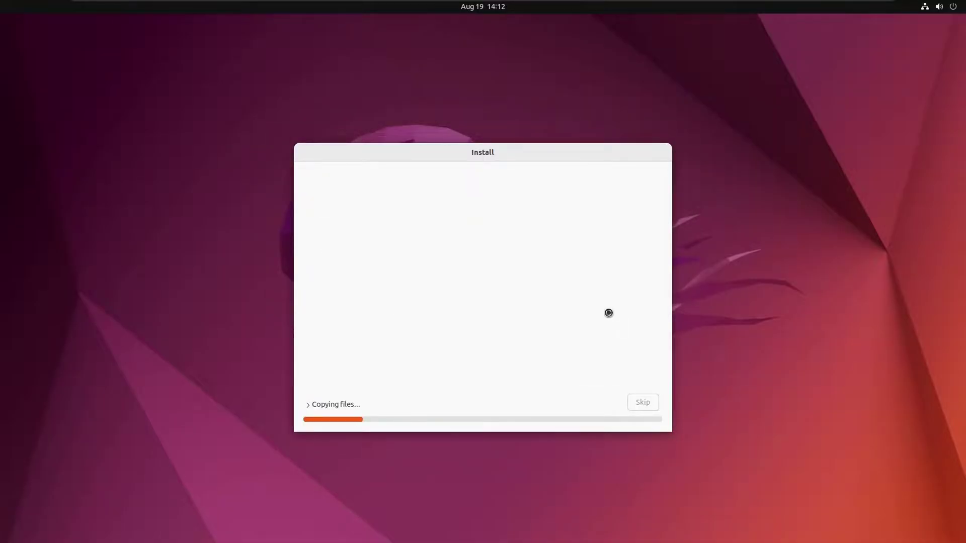
Move the installer window and expand the copied-files log while installation runs.
{"action": "left_click_drag", "start_coordinate": [593, 152], "coordinate": [588, 96]}
{"action": "left_click", "coordinate": [662, 235]}
{"action": "left_click", "coordinate": [662, 236]}
{"action": "left_click", "coordinate": [662, 235]}
{"action": "left_click", "coordinate": [302, 347]}
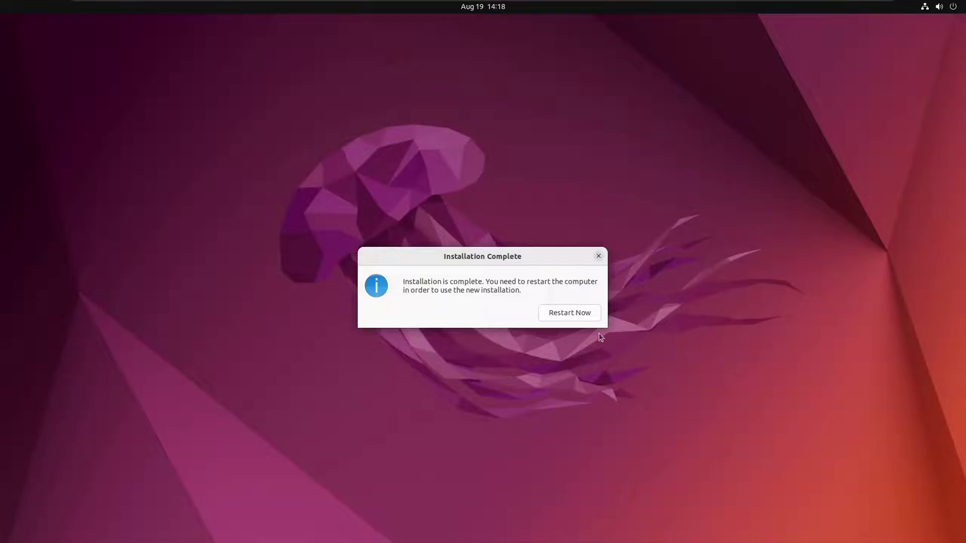
Restart into the new installation and log in with the user's password.
{"action": "left_click", "coordinate": [570, 314]}
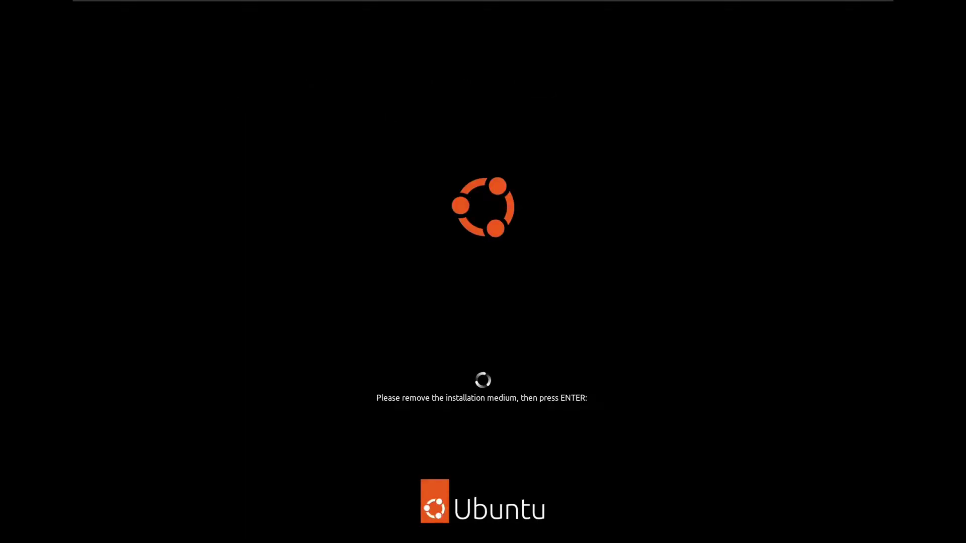
{"action": "key", "text": "Return"}
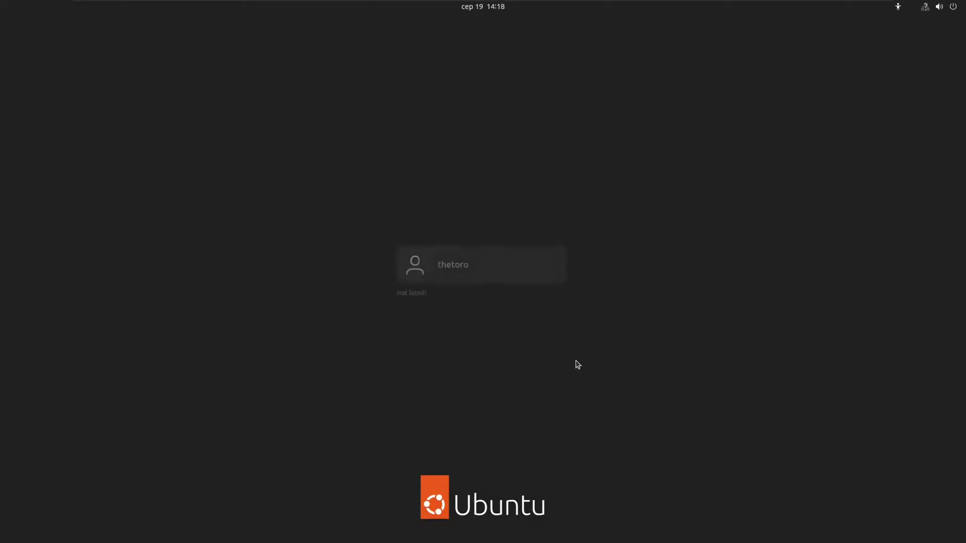
{"action": "left_click", "coordinate": [524, 281]}
{"action": "type", "text": "*******"}
{"action": "key", "text": "Return"}
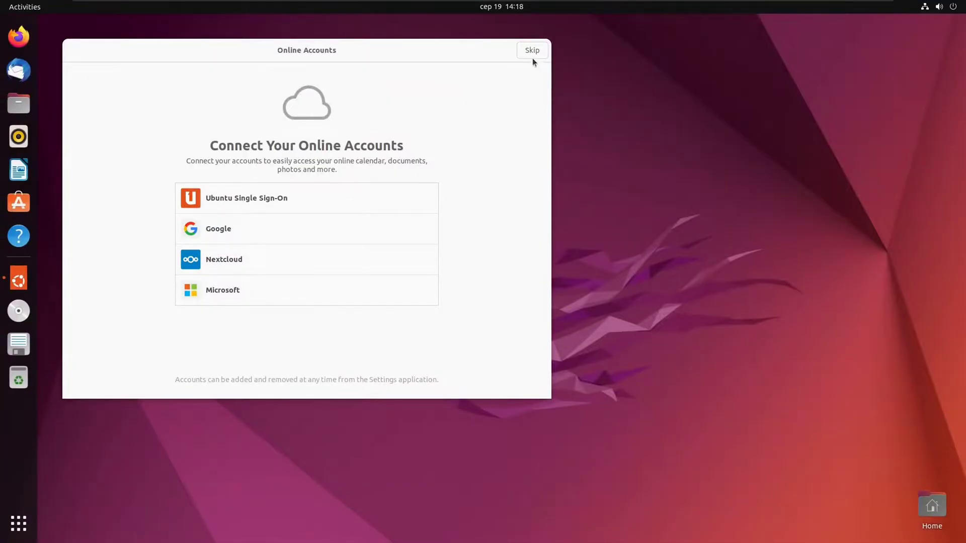
Skip online accounts and go through Livepatch, Help improve Ubuntu, and privacy pages to finish the welcome setup.
{"action": "left_click", "coordinate": [534, 52]}
{"action": "left_click", "coordinate": [536, 51]}
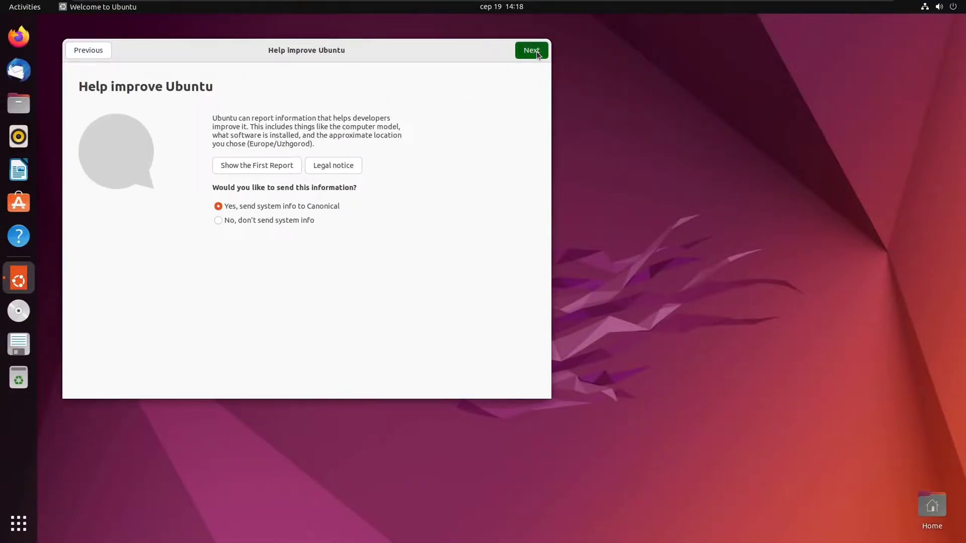
{"action": "left_click", "coordinate": [535, 51]}
{"action": "left_click", "coordinate": [535, 51]}
{"action": "left_click", "coordinate": [536, 52]}
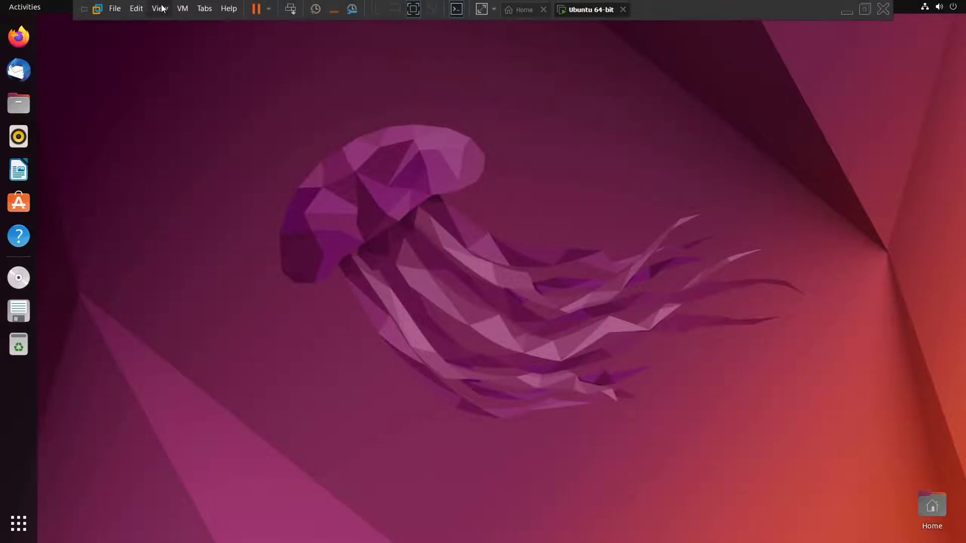
Open the VM settings for the CD/DVD (SATA) drive and browse for a disc image.
{"action": "left_click", "coordinate": [182, 9]}
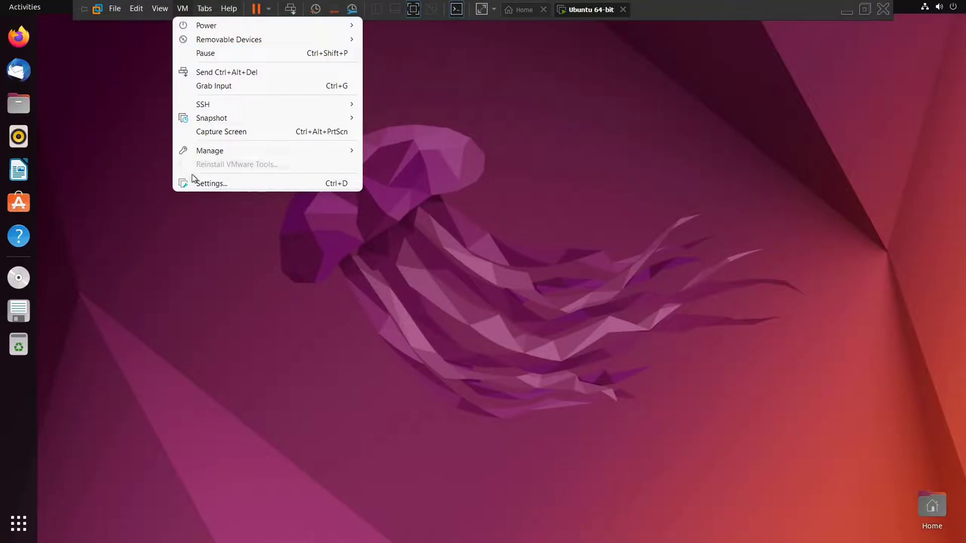
{"action": "left_click", "coordinate": [212, 184]}
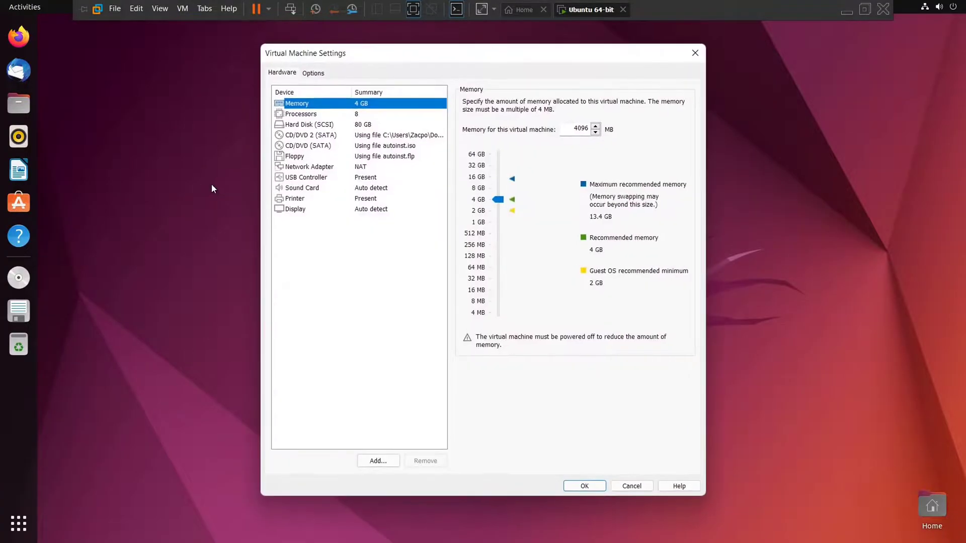
{"action": "left_click", "coordinate": [343, 146]}
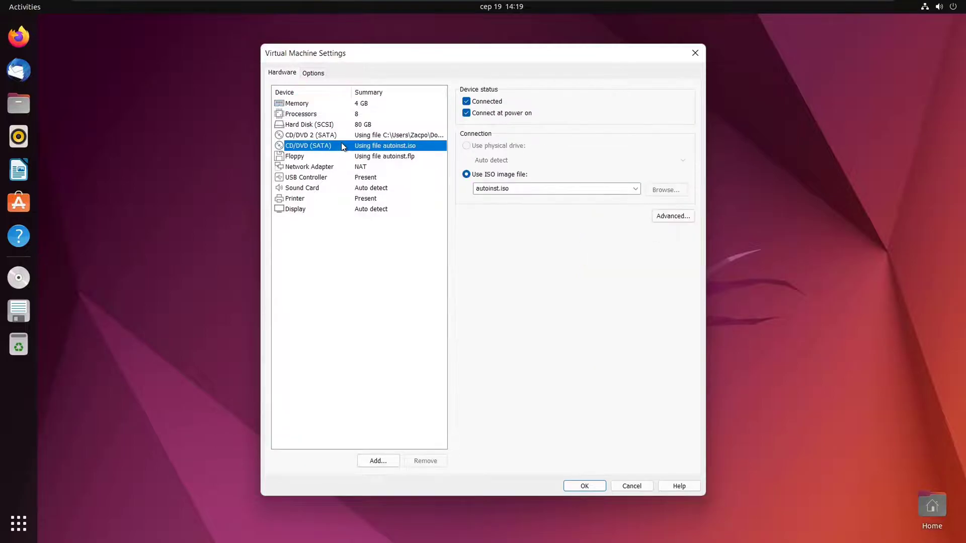
{"action": "left_click", "coordinate": [677, 192]}
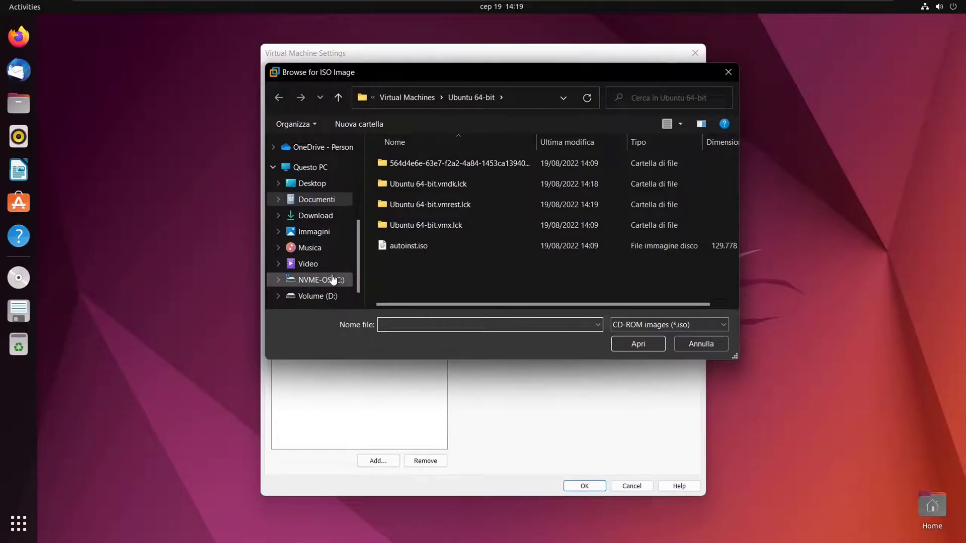
Select linux.iso in C:\Program Files (x86)\VMware\VMware Workstation as the disc image.
{"action": "left_click", "coordinate": [332, 280]}
{"action": "scroll", "coordinate": [479, 250], "scroll_direction": "down", "scroll_amount": 5}
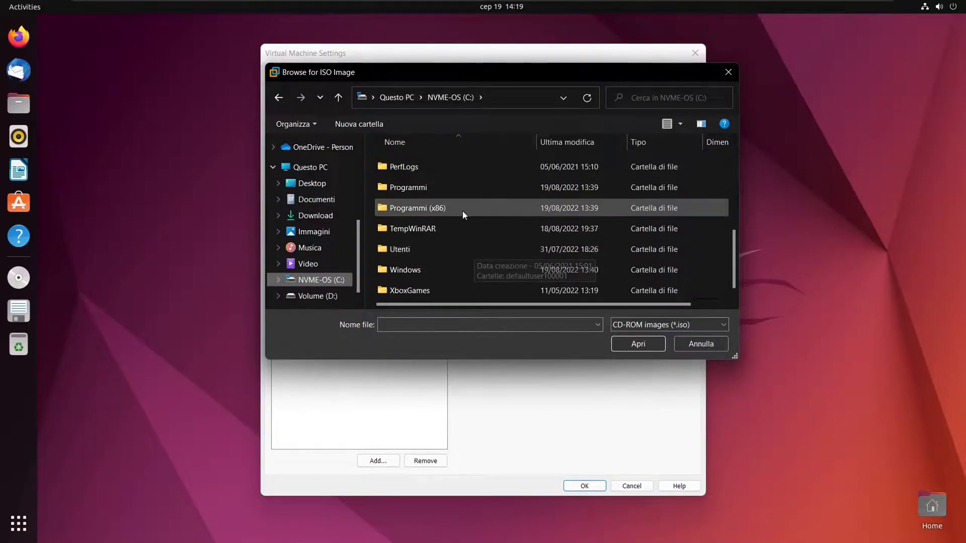
{"action": "double_click", "coordinate": [459, 205]}
{"action": "scroll", "coordinate": [464, 223], "scroll_direction": "down", "scroll_amount": 12}
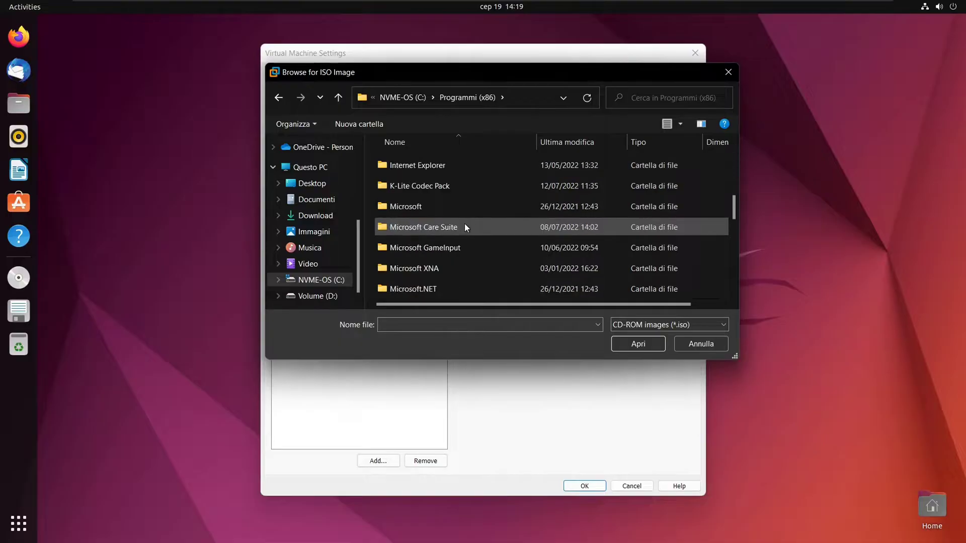
{"action": "double_click", "coordinate": [443, 190]}
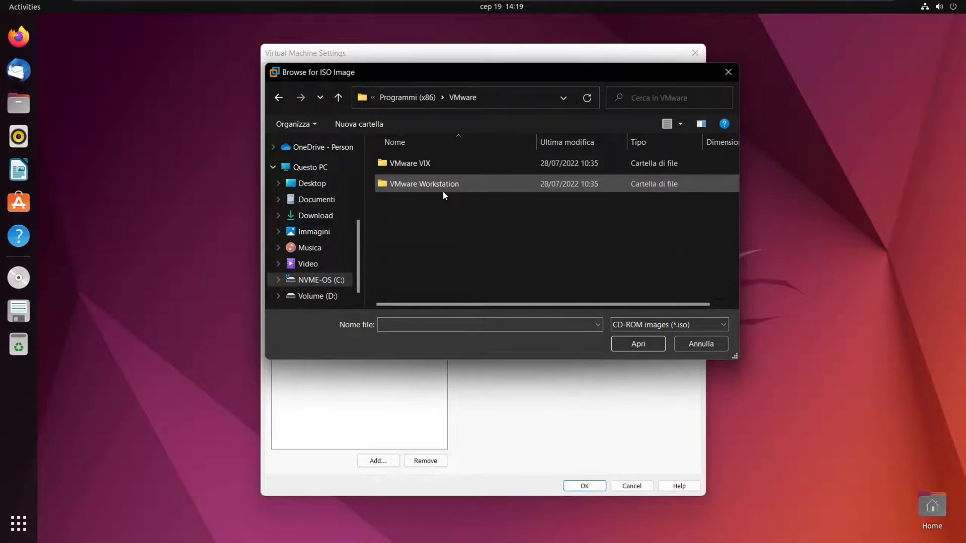
{"action": "double_click", "coordinate": [442, 185]}
{"action": "scroll", "coordinate": [443, 229], "scroll_direction": "down", "scroll_amount": 5}
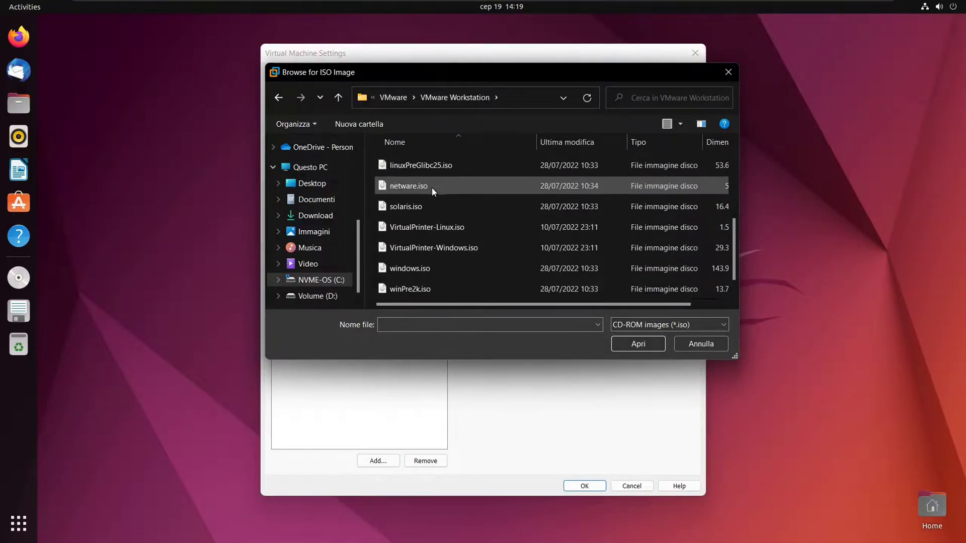
{"action": "scroll", "coordinate": [433, 190], "scroll_direction": "up", "scroll_amount": 2}
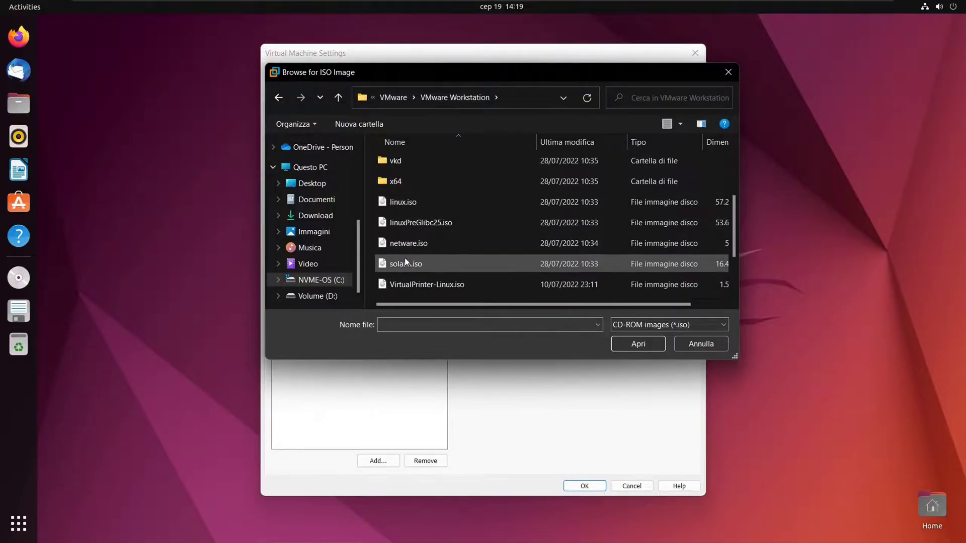
{"action": "left_click", "coordinate": [416, 204]}
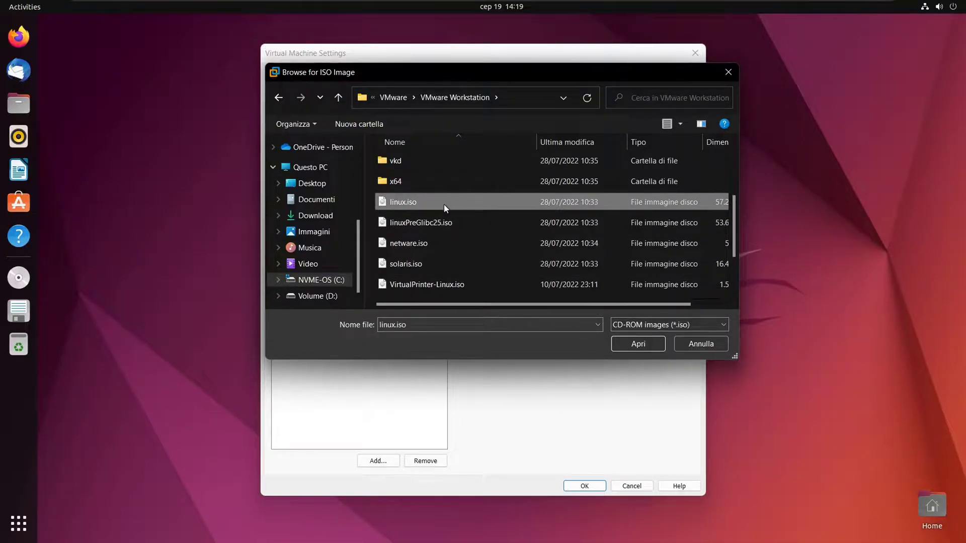
Confirm linux.iso, apply the CD/DVD settings, and override the guest's CD-ROM lock.
{"action": "left_click", "coordinate": [629, 343]}
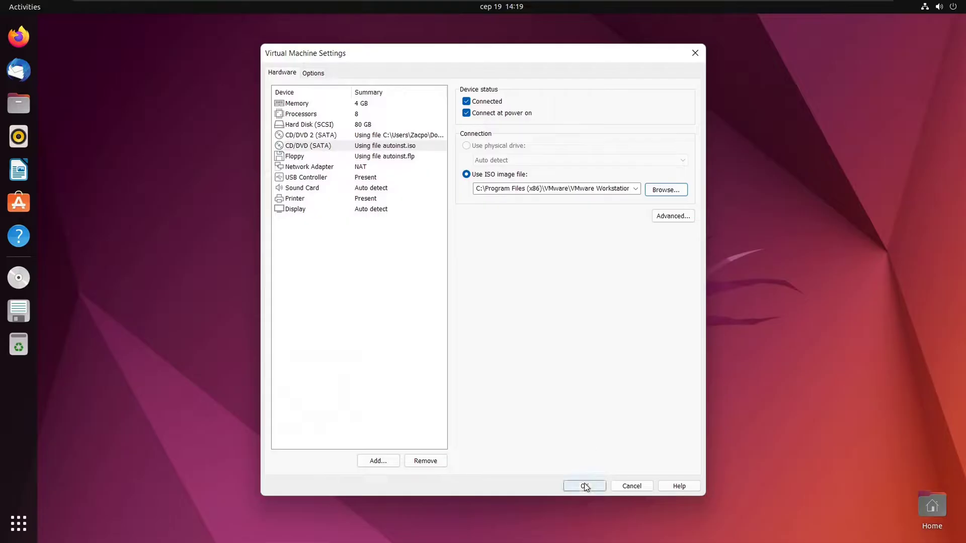
{"action": "left_click", "coordinate": [585, 487]}
{"action": "left_click", "coordinate": [491, 312]}
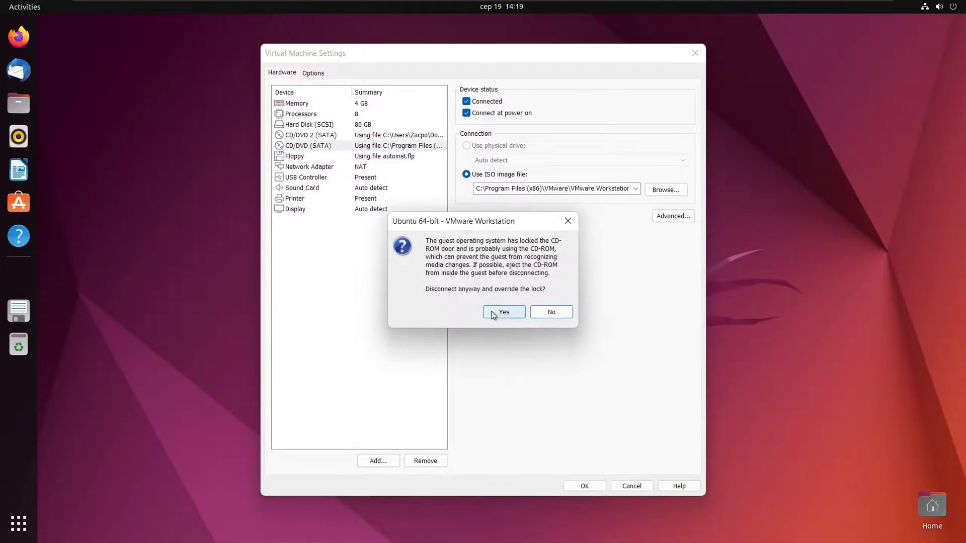
{"action": "left_click", "coordinate": [503, 312]}
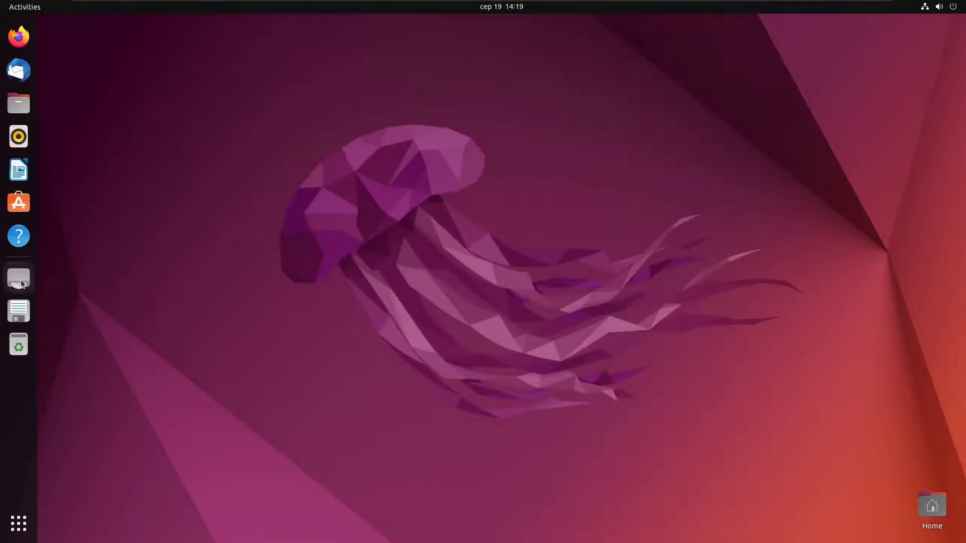
Open Files maximized, check the CD Drive, and show Other Locations.
{"action": "left_click", "coordinate": [18, 104]}
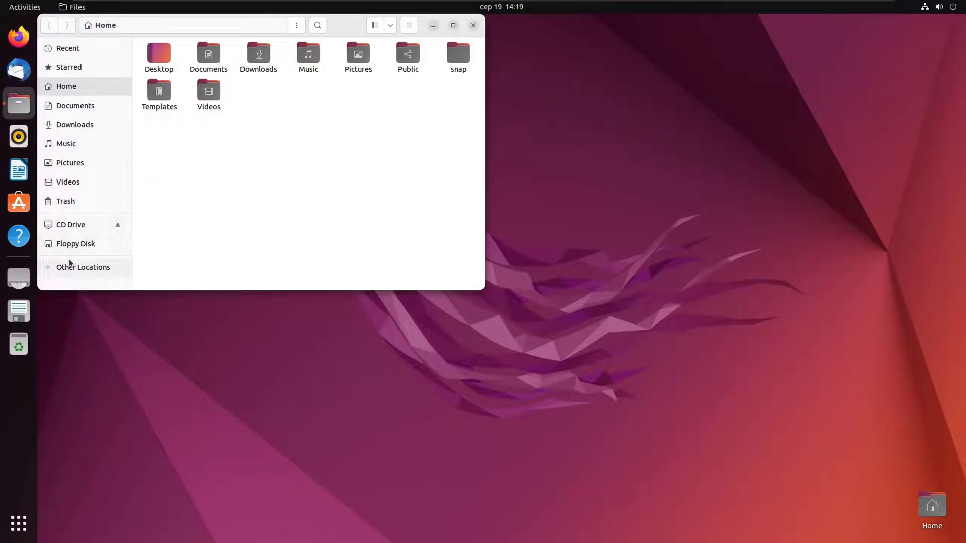
{"action": "left_click", "coordinate": [71, 225]}
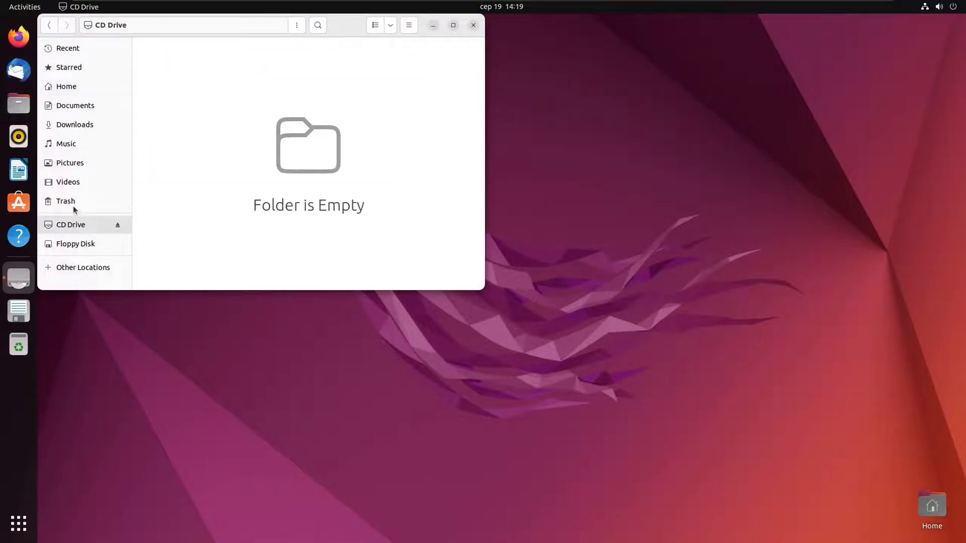
{"action": "left_click", "coordinate": [454, 25]}
{"action": "left_click", "coordinate": [88, 252]}
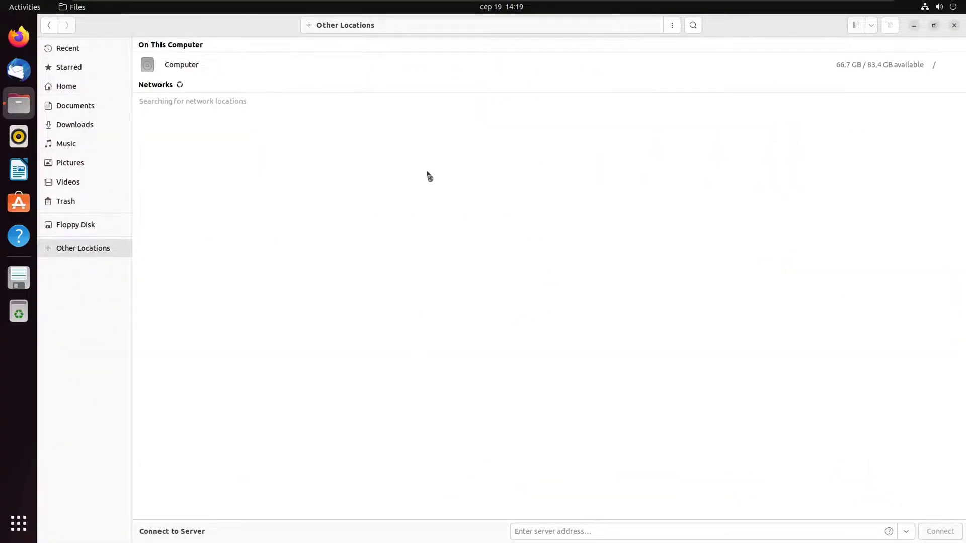
{"action": "mouse_move", "coordinate": [228, 13]}
{"action": "left_click", "coordinate": [182, 8]}
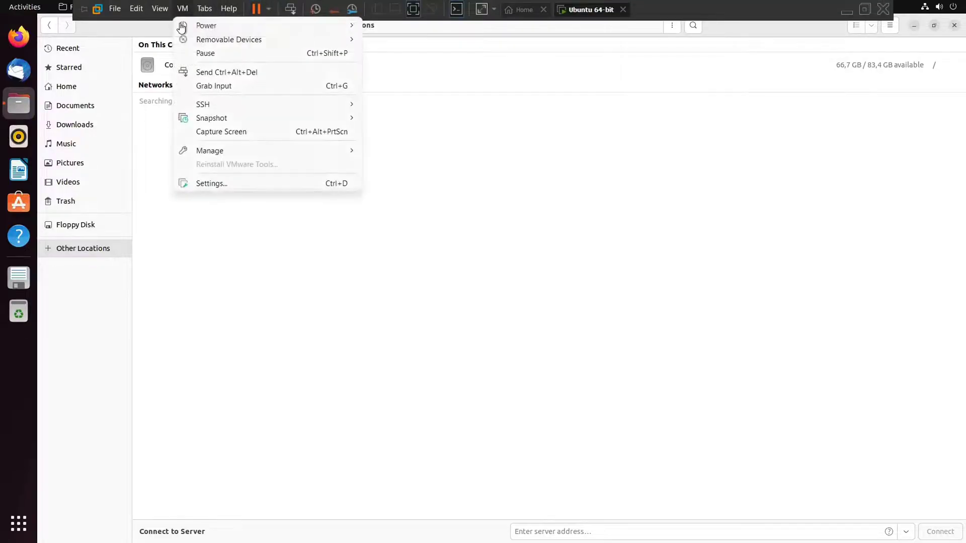
{"action": "left_click", "coordinate": [211, 183]}
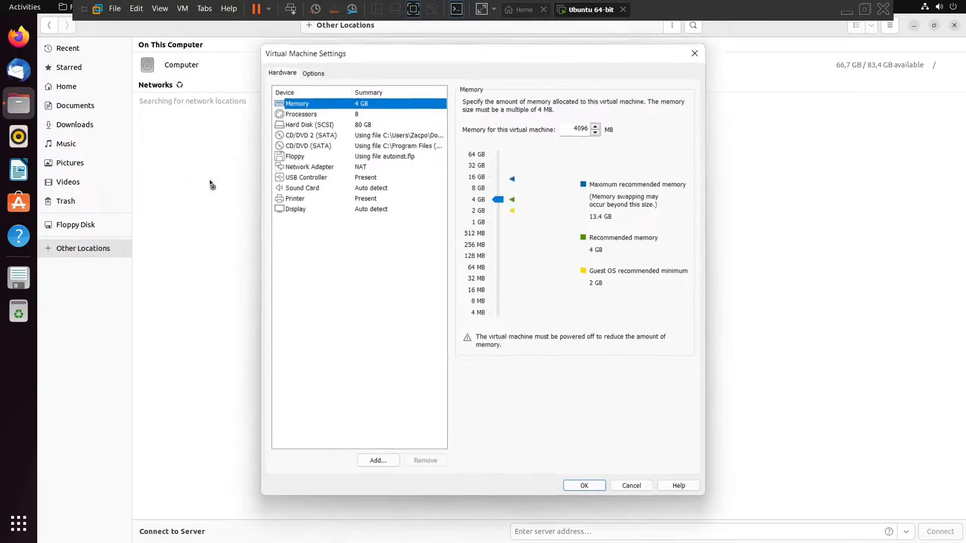
{"action": "left_click", "coordinate": [322, 145]}
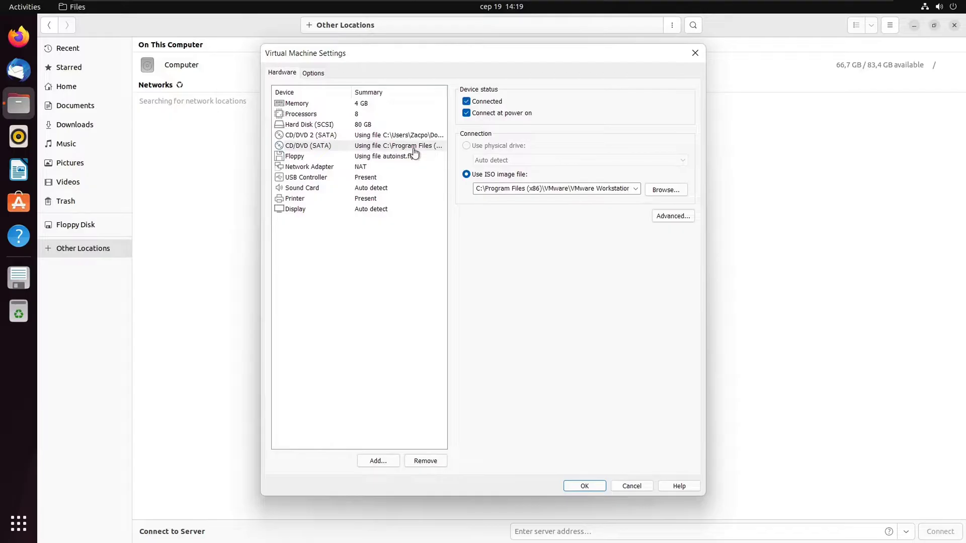
{"action": "left_click", "coordinate": [405, 134]}
{"action": "left_click", "coordinate": [466, 101]}
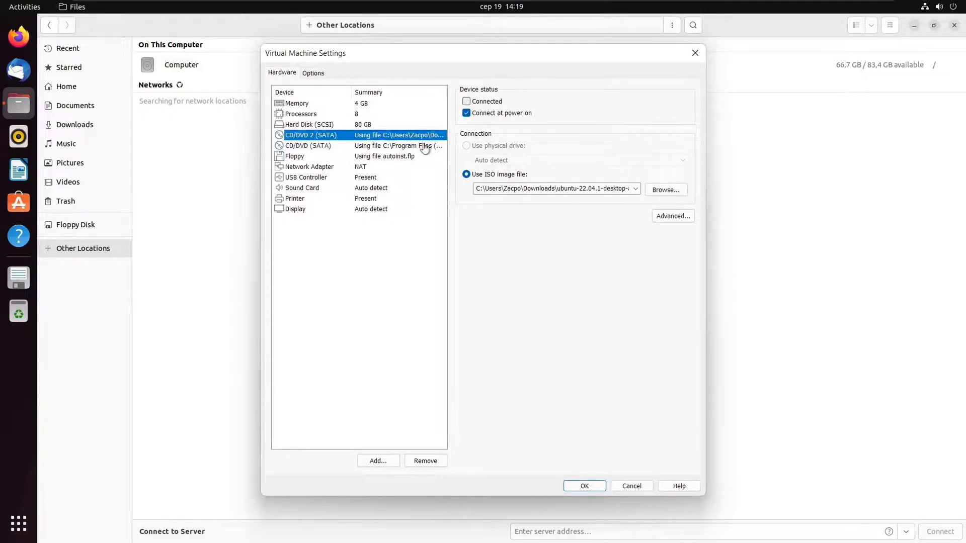
{"action": "left_click", "coordinate": [375, 145]}
{"action": "left_click", "coordinate": [578, 485]}
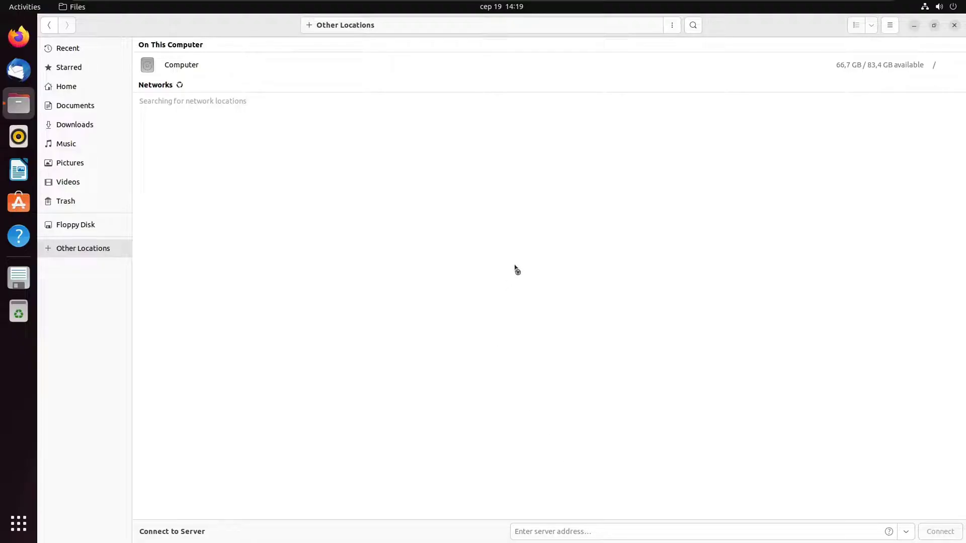
Install the 238,2 MB of pending updates and minimize the progress window.
{"action": "mouse_move", "coordinate": [465, 34]}
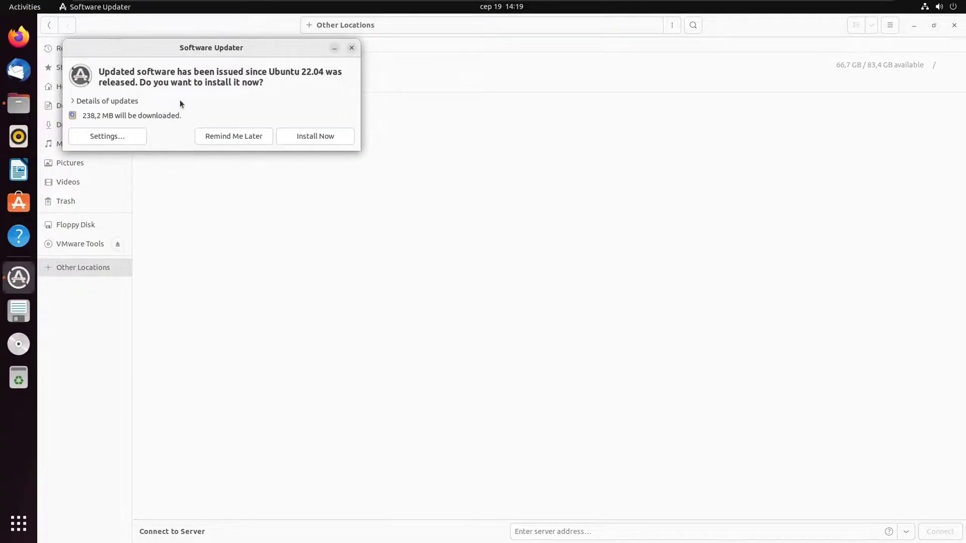
{"action": "left_click", "coordinate": [88, 101]}
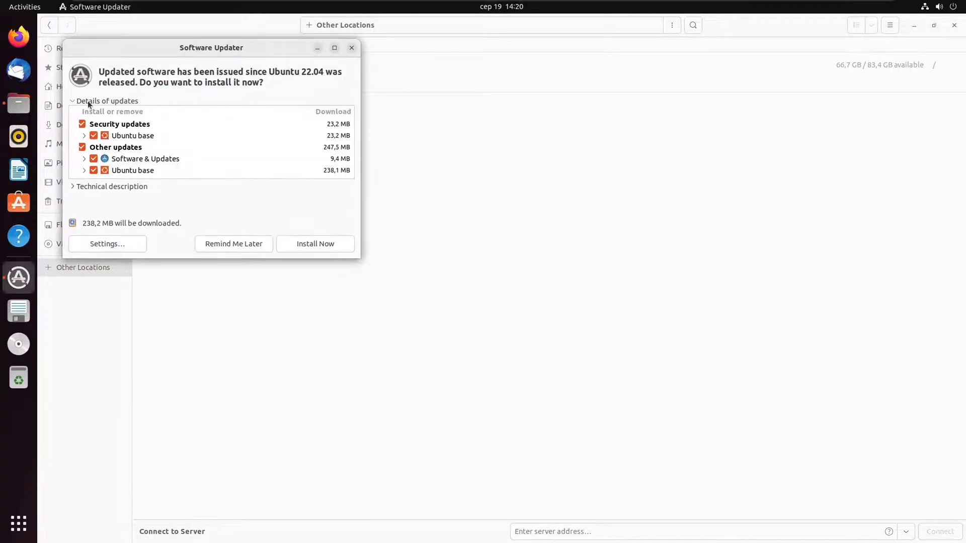
{"action": "left_click", "coordinate": [304, 245]}
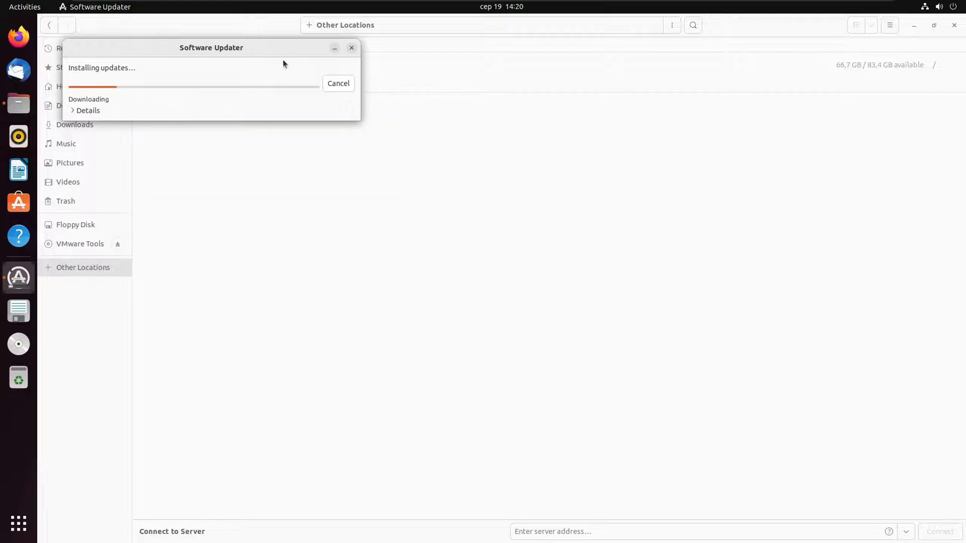
{"action": "left_click_drag", "start_coordinate": [288, 50], "coordinate": [508, 116]}
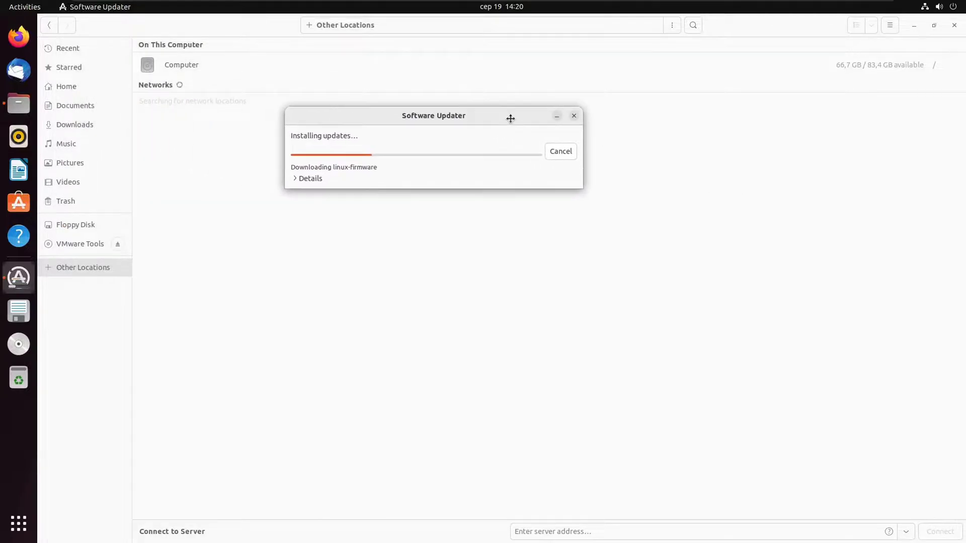
{"action": "left_click", "coordinate": [554, 117]}
Copy the VMwareTools archive from the VMware Tools disc into Downloads.
{"action": "left_click", "coordinate": [84, 243]}
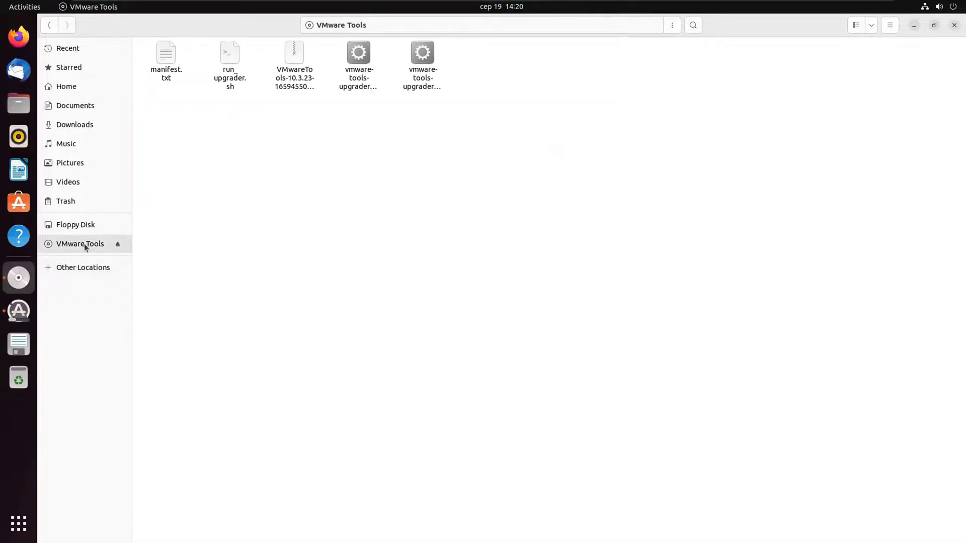
{"action": "right_click", "coordinate": [291, 60]}
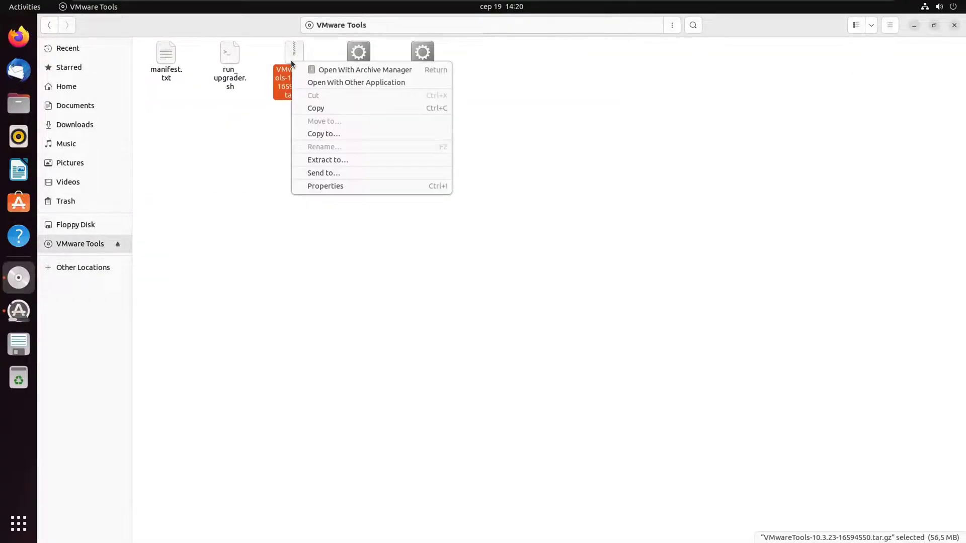
{"action": "left_click", "coordinate": [315, 107]}
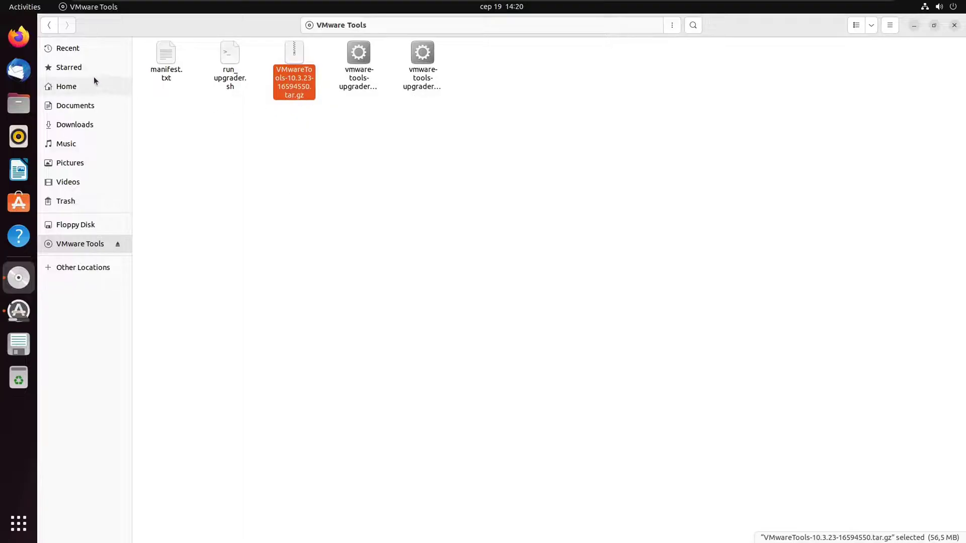
{"action": "left_click", "coordinate": [93, 123]}
{"action": "right_click", "coordinate": [421, 185]}
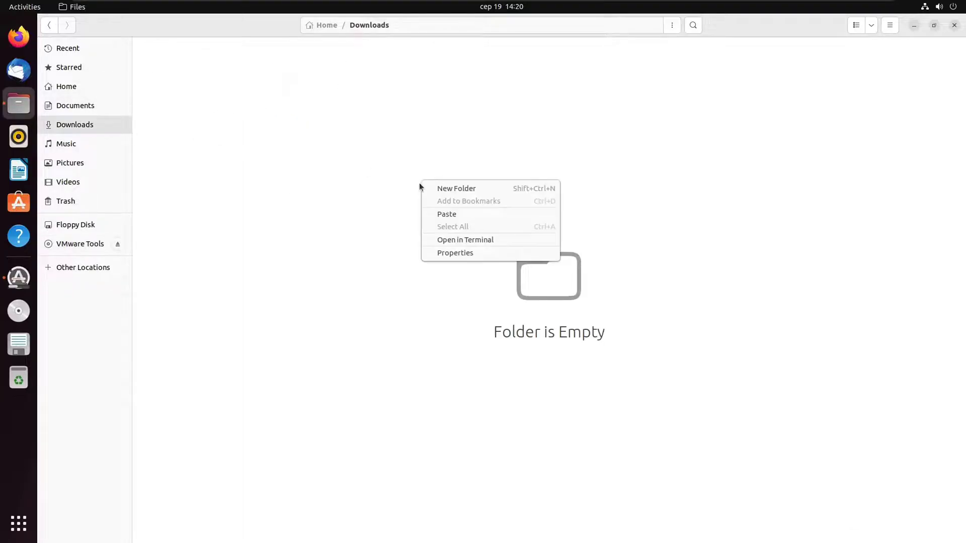
{"action": "left_click", "coordinate": [463, 213]}
Extract the VMwareTools archive here and open its vmware-tools-distrib folder.
{"action": "right_click", "coordinate": [190, 87]}
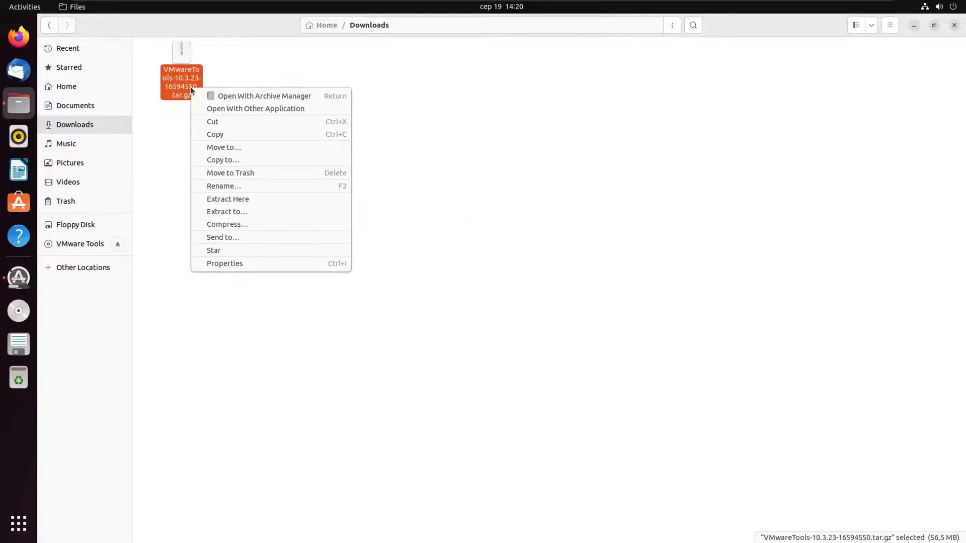
{"action": "left_click", "coordinate": [240, 199]}
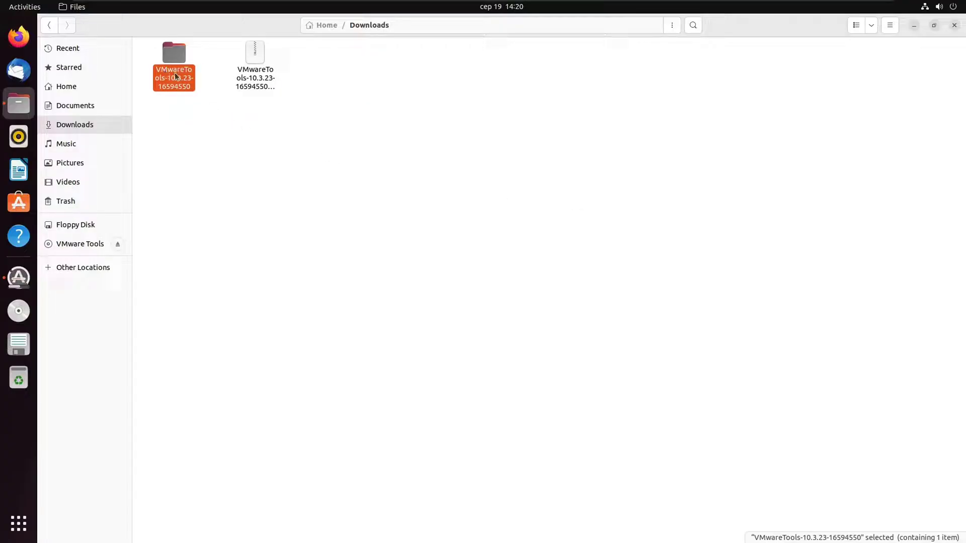
{"action": "double_click", "coordinate": [175, 75]}
{"action": "double_click", "coordinate": [175, 75]}
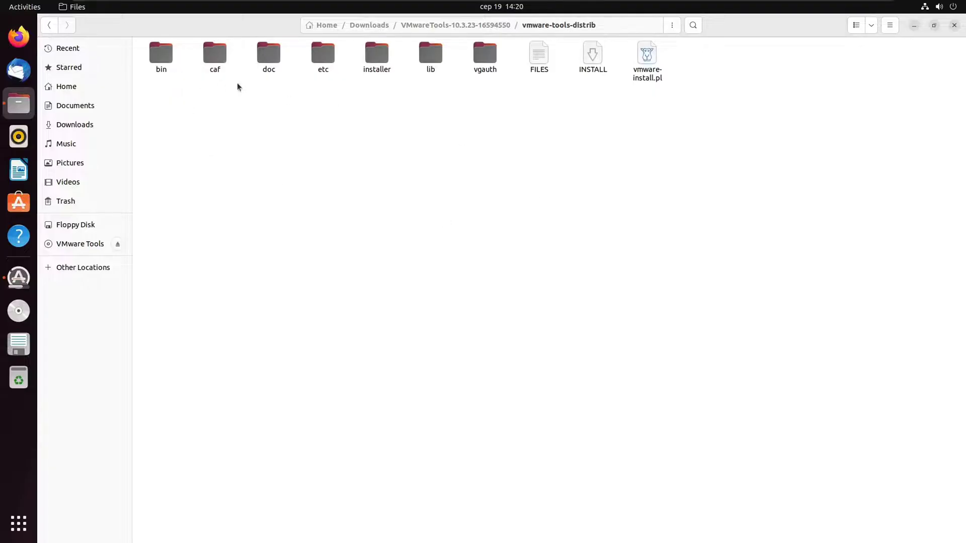
Watch the update installation log until it finishes, then dismiss the up-to-date notice.
{"action": "left_click", "coordinate": [16, 279]}
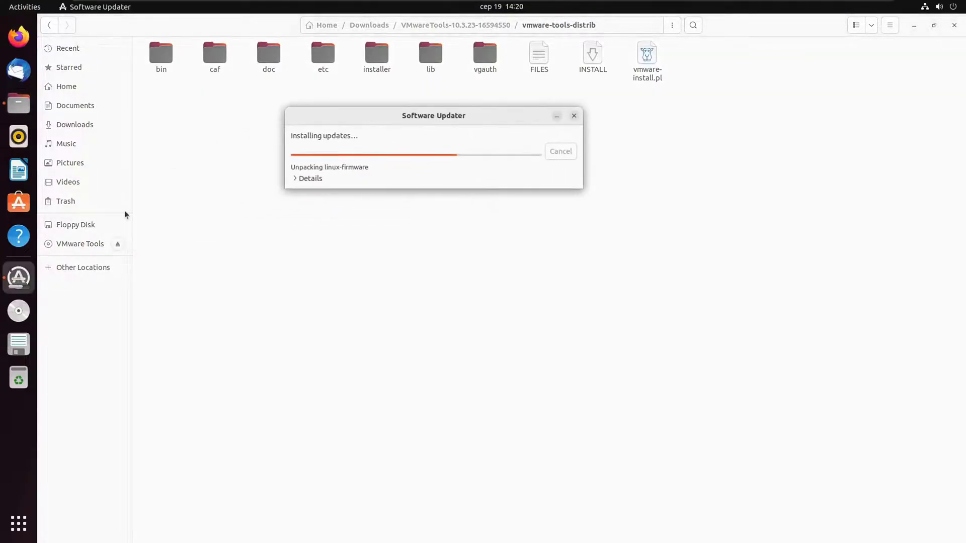
{"action": "left_click", "coordinate": [295, 179]}
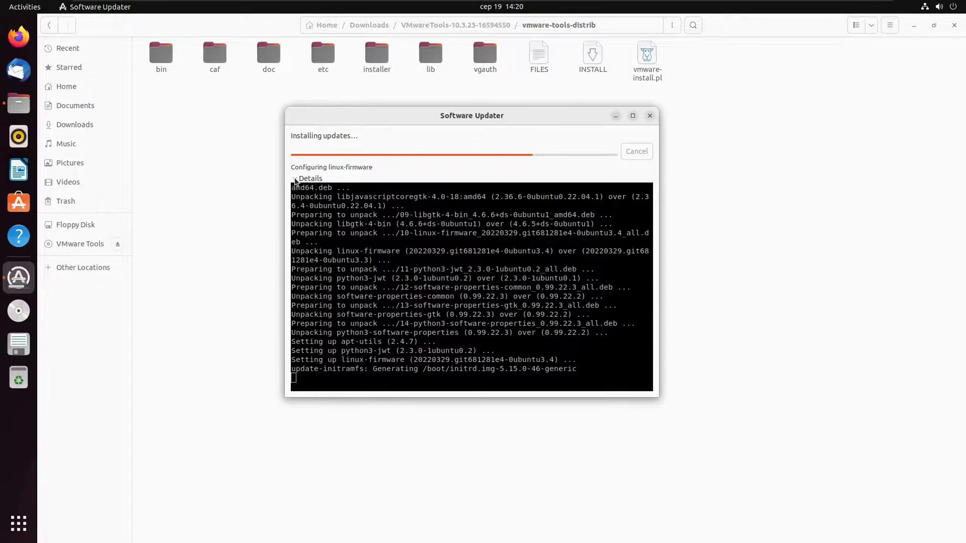
{"action": "left_click_drag", "start_coordinate": [533, 126], "coordinate": [591, 99]}
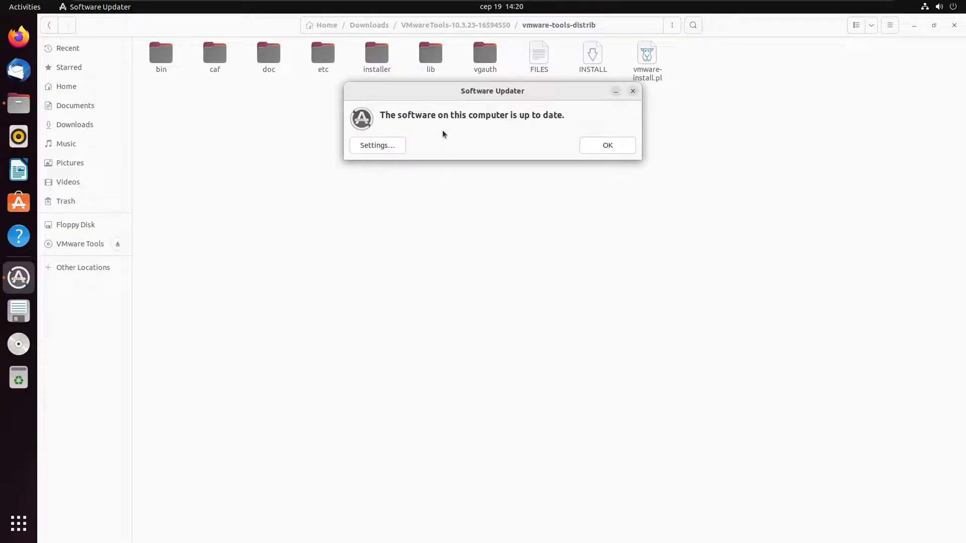
{"action": "left_click", "coordinate": [589, 146]}
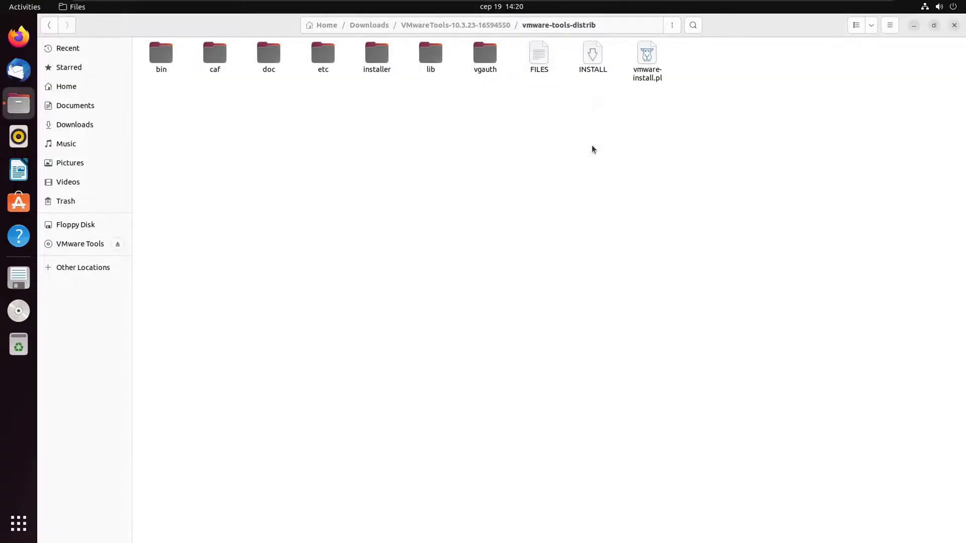
Open a terminal in vmware-tools-distrib and run ./vmware-install.pl.
{"action": "right_click", "coordinate": [463, 224]}
{"action": "left_click", "coordinate": [515, 196]}
{"action": "right_click", "coordinate": [527, 179]}
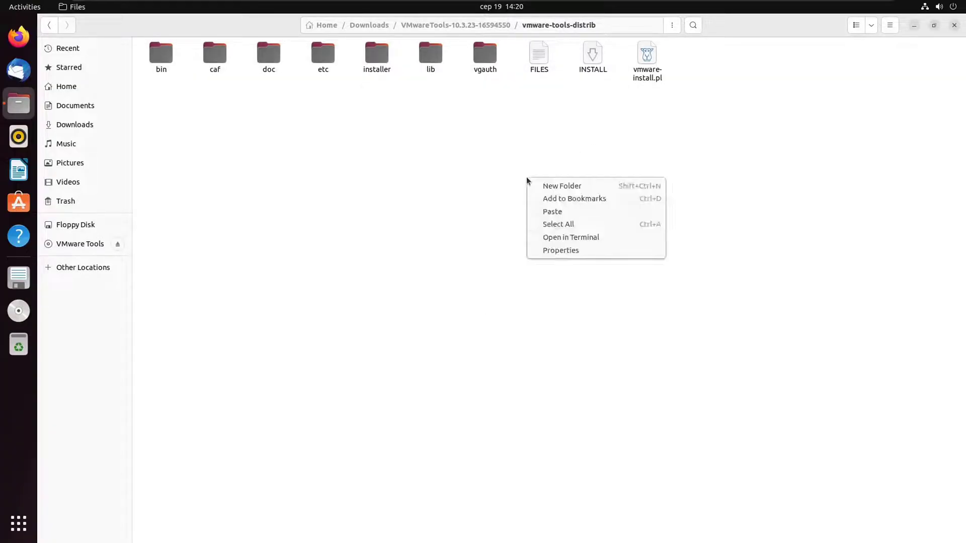
{"action": "left_click", "coordinate": [558, 237]}
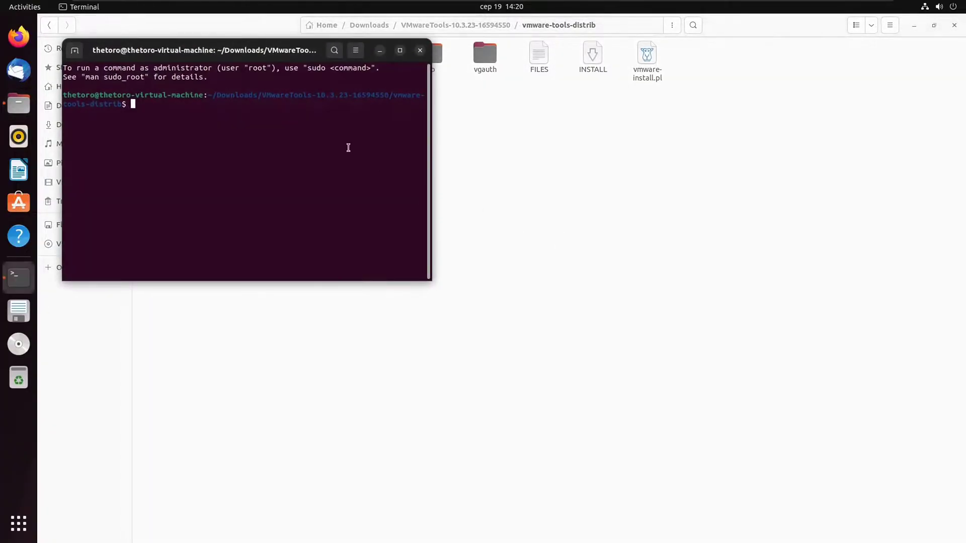
{"action": "type", "text": "./vmware/install.pl"}
{"action": "key", "text": "BackSpace"}
{"action": "key", "text": "BackSpace"}
{"action": "key", "text": "BackSpace"}
{"action": "key", "text": "BackSpace"}
{"action": "key", "text": "BackSpace"}
{"action": "key", "text": "BackSpace"}
{"action": "key", "text": "BackSpace"}
{"action": "key", "text": "BackSpace"}
{"action": "key", "text": "BackSpace"}
{"action": "key", "text": "BackSpace"}
{"action": "type", "text": "-install.pl"}
{"action": "key", "text": "Return"}
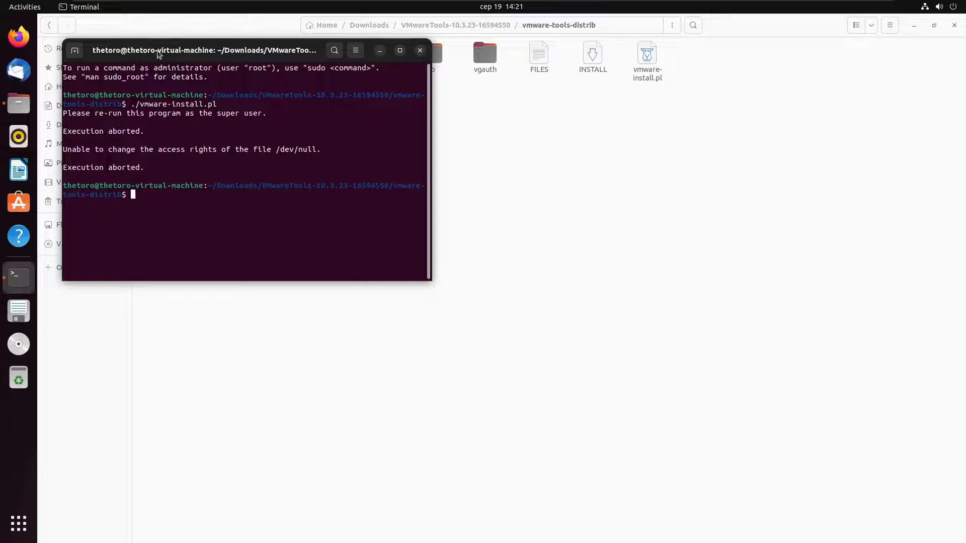
Rerun the installer as sudo ./vmware-install.pl.
{"action": "left_click_drag", "start_coordinate": [173, 50], "coordinate": [453, 214]}
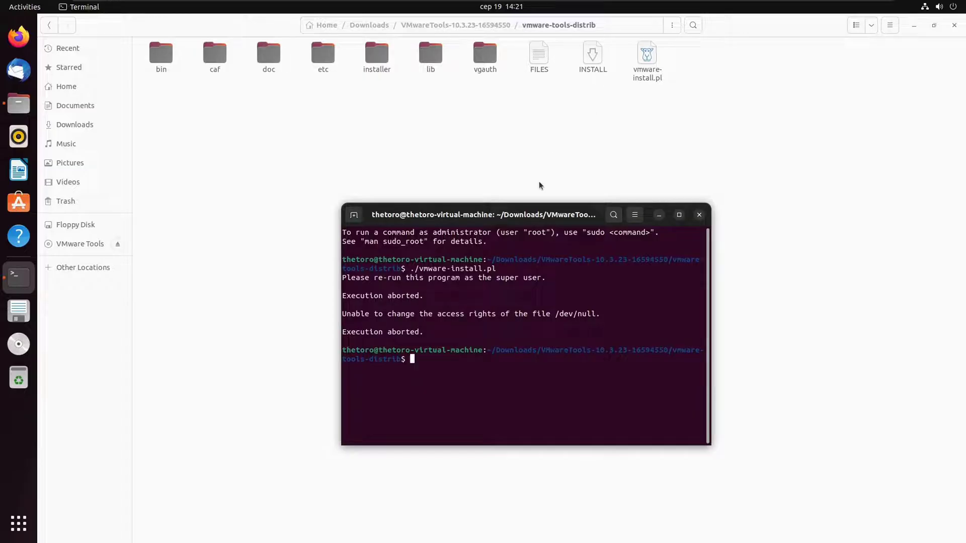
{"action": "type", "text": "sudo ./vmware-install.pl"}
{"action": "key", "text": "Return"}
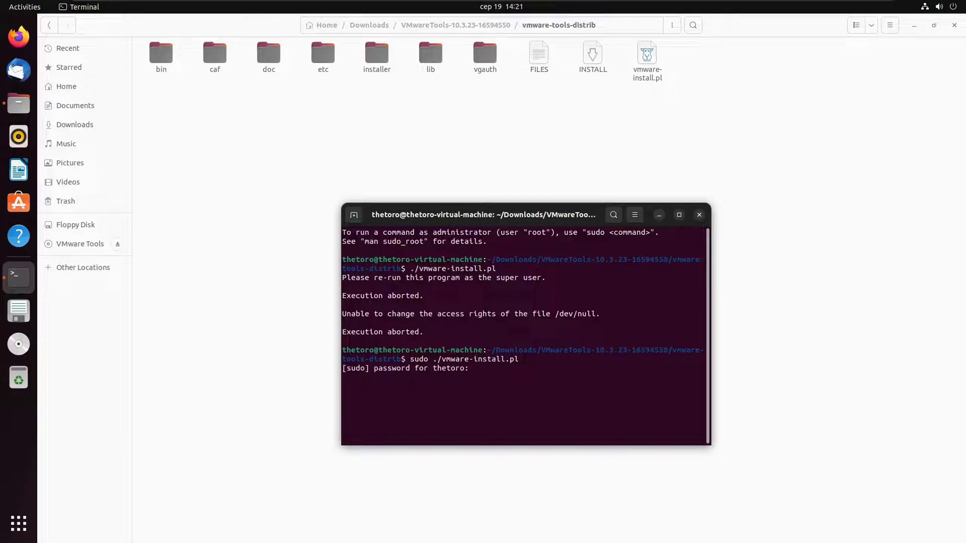
Submit the account password and accept every default installer answer for VMware Tools 10.3.23.
{"action": "key", "text": "Return"}
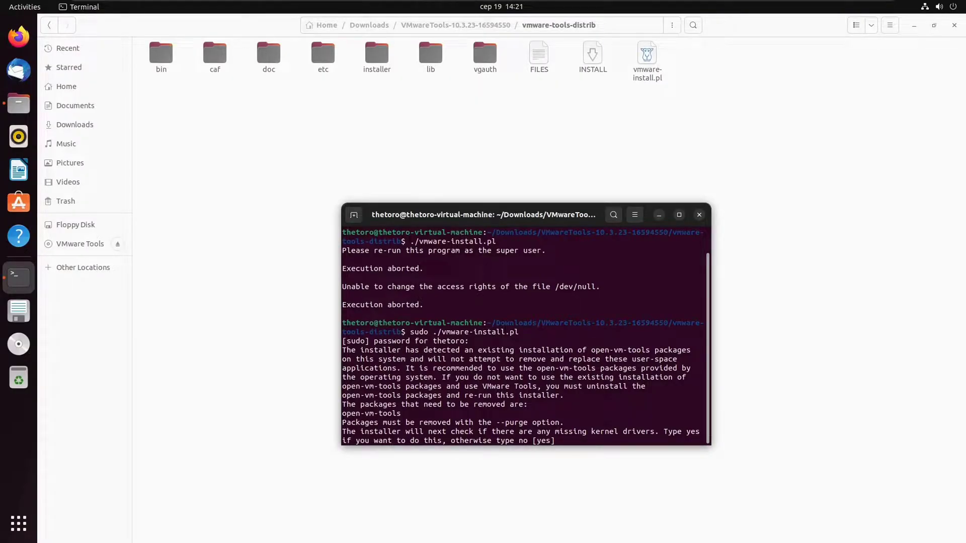
{"action": "key", "text": "Return"}
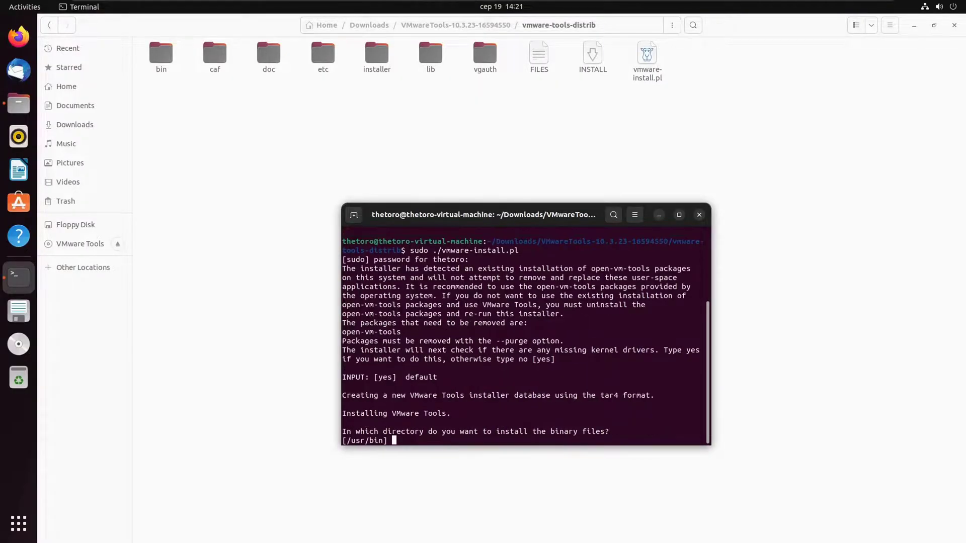
{"action": "key", "text": "Return"}
{"action": "key", "text": "Return"}
{"action": "key", "text": "Return"}
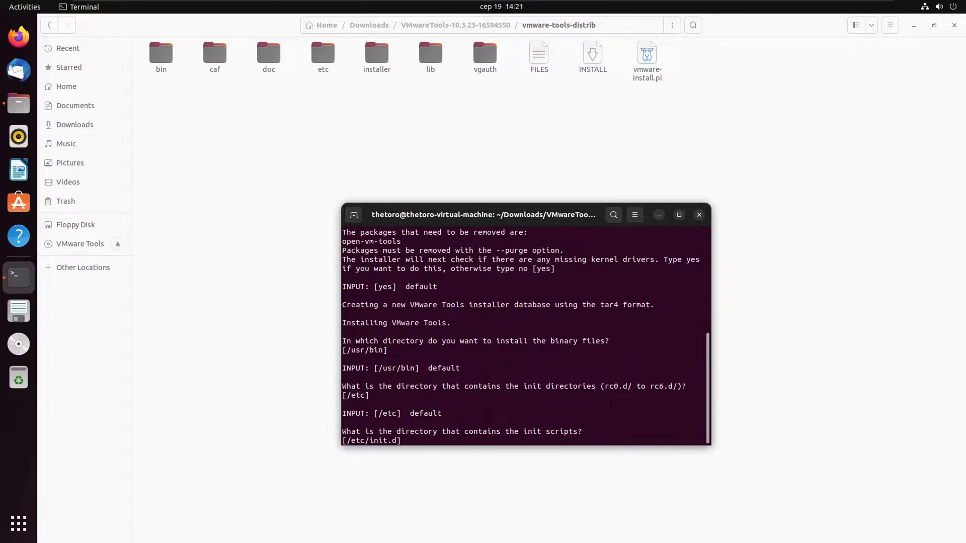
{"action": "key", "text": "Return"}
{"action": "key", "text": "Return"}
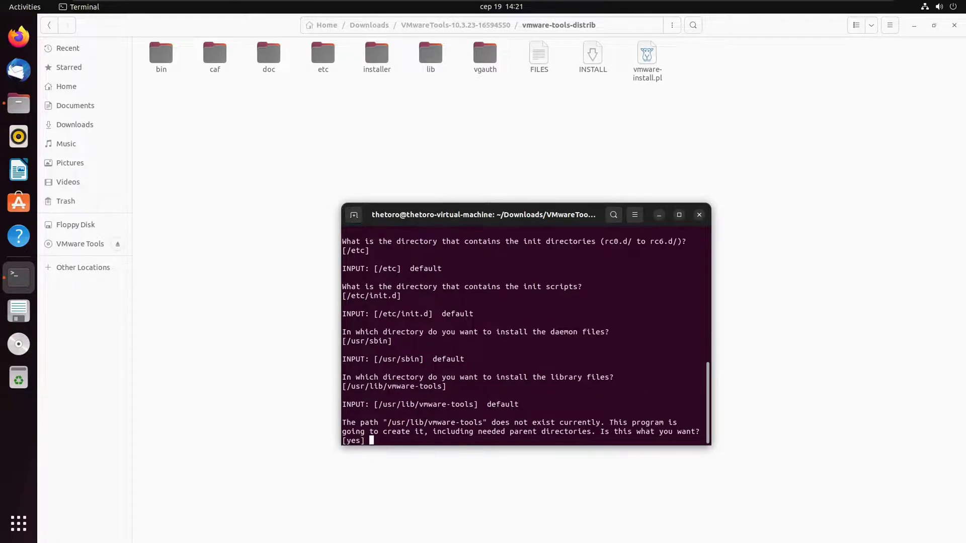
{"action": "key", "text": "Return"}
{"action": "key", "text": "Return"}
{"action": "key", "text": "Return"}
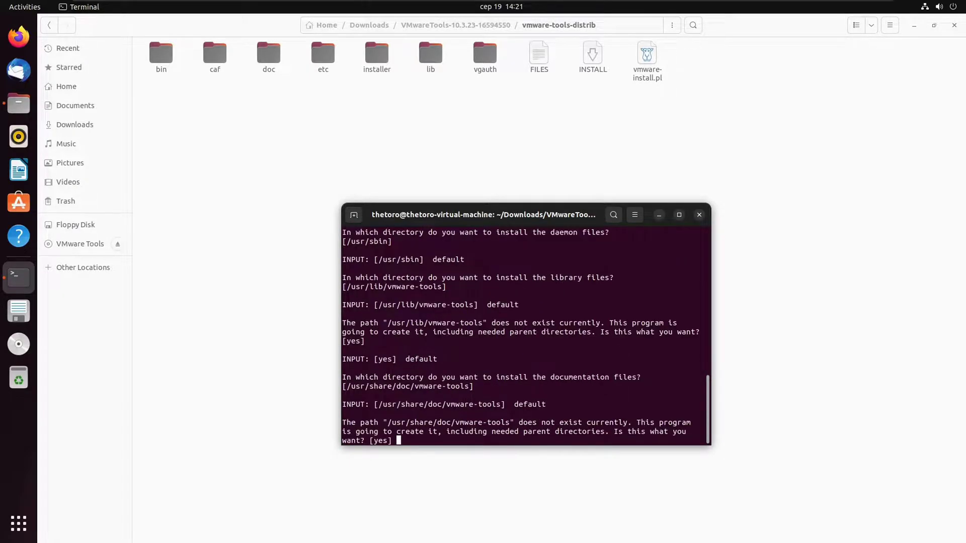
{"action": "key", "text": "Return"}
{"action": "key", "text": "Return"}
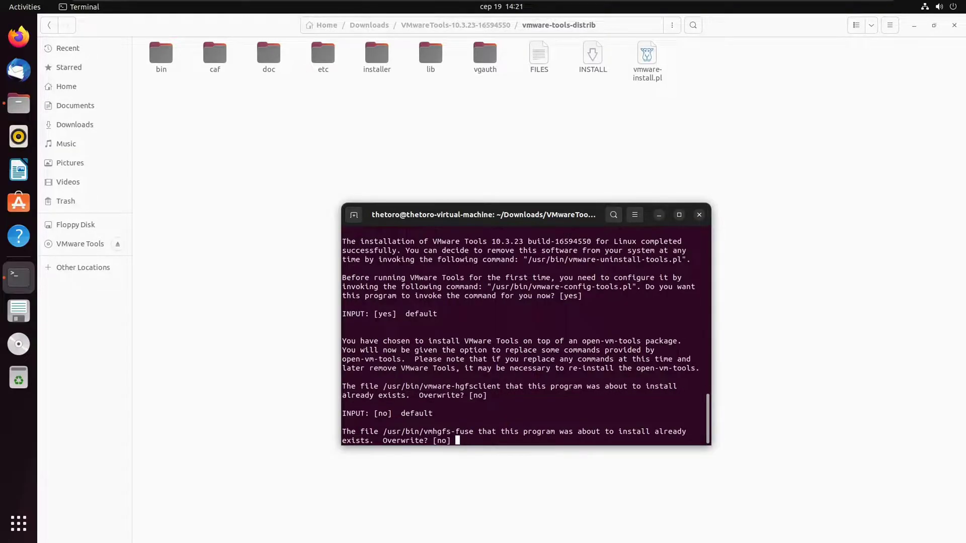
{"action": "key", "text": "Return"}
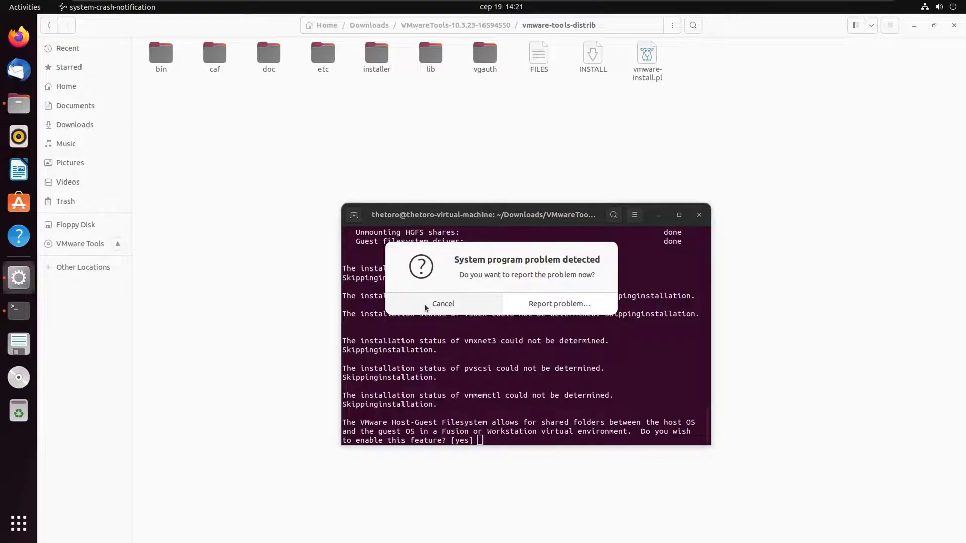
Cancel the problem report, then accept the shared-folders and uninstall defaults.
{"action": "left_click", "coordinate": [425, 306]}
{"action": "key", "text": "Return"}
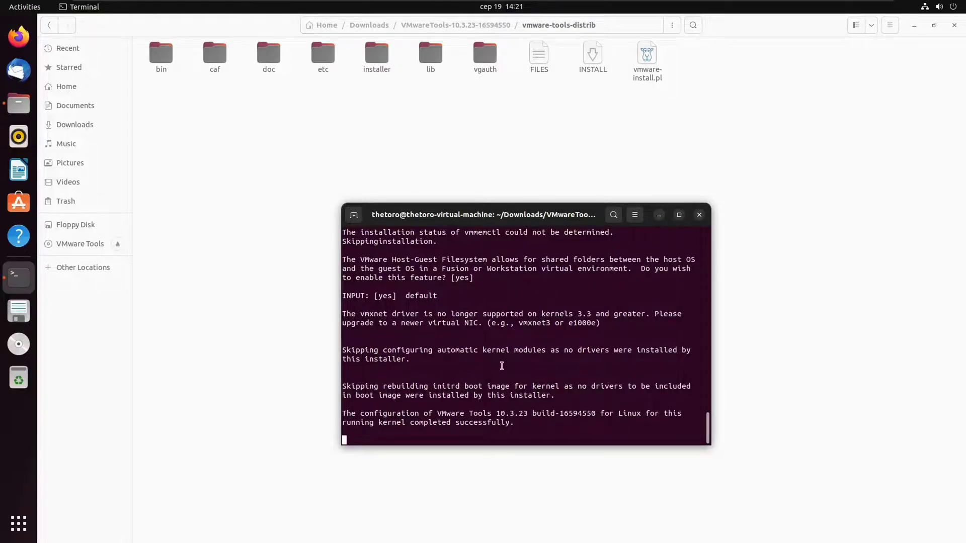
{"action": "key", "text": "Return"}
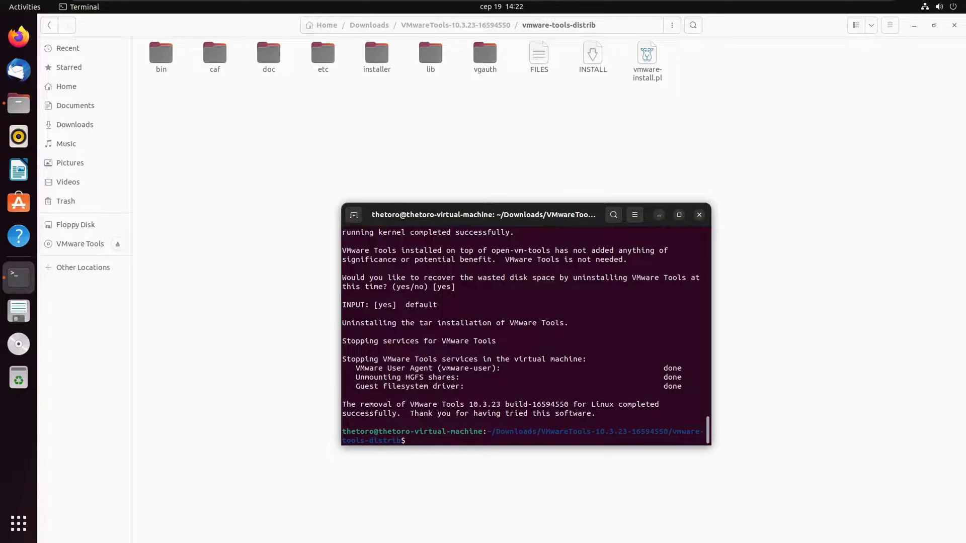
Rerun sudo ./vmware-install.pl and accept the shared folders default.
{"action": "type", "text": "sudo ./vmware/install"}
{"action": "key", "text": "BackSpace"}
{"action": "key", "text": "BackSpace"}
{"action": "key", "text": "BackSpace"}
{"action": "key", "text": "BackSpace"}
{"action": "key", "text": "BackSpace"}
{"action": "key", "text": "BackSpace"}
{"action": "key", "text": "BackSpace"}
{"action": "key", "text": "BackSpace"}
{"action": "type", "text": "-install.pl"}
{"action": "key", "text": "Return"}
{"action": "key", "text": "Return"}
{"action": "key", "text": "Return"}
{"action": "key", "text": "Return"}
{"action": "key", "text": "Return"}
{"action": "key", "text": "Return"}
{"action": "key", "text": "Return"}
{"action": "key", "text": "Return"}
{"action": "key", "text": "Return"}
{"action": "key", "text": "Return"}
{"action": "key", "text": "Return"}
{"action": "key", "text": "Return"}
{"action": "key", "text": "Return"}
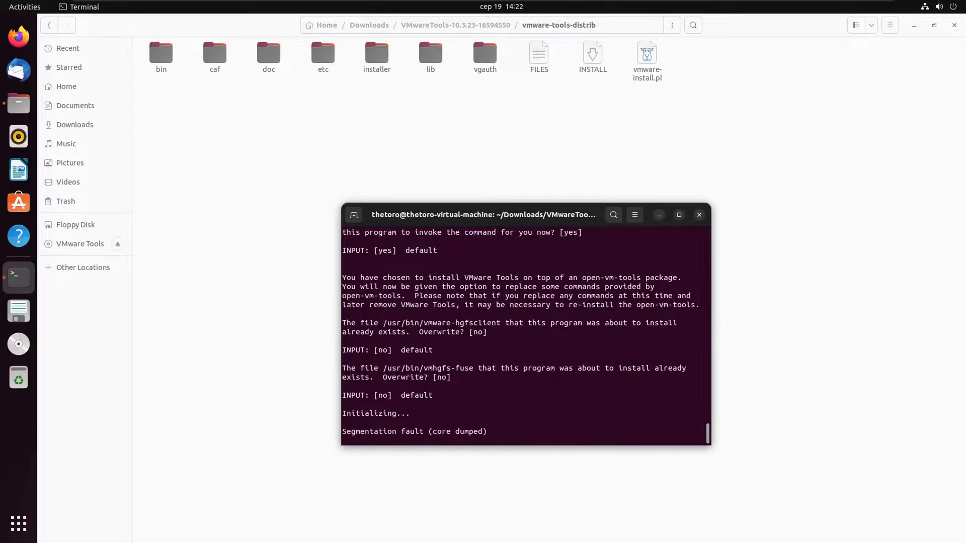
{"action": "key", "text": "Return"}
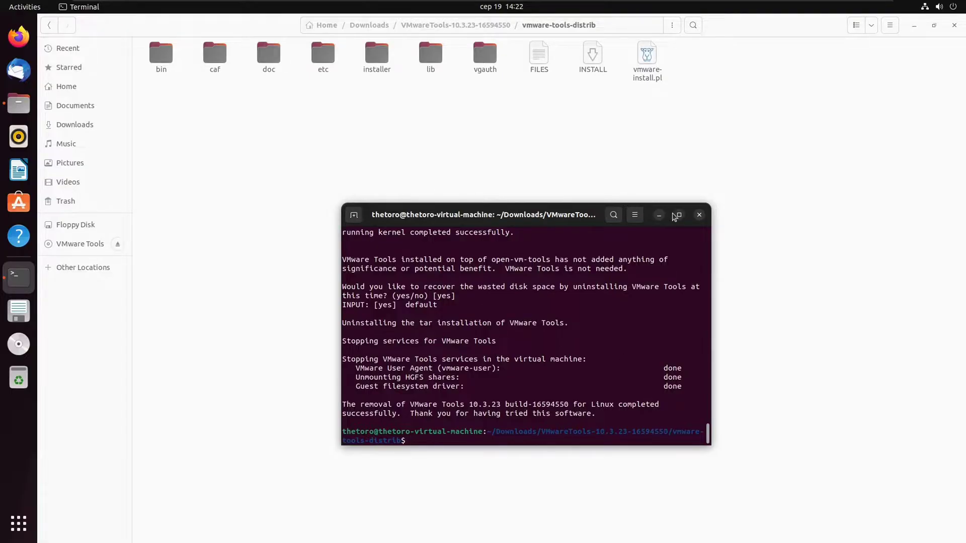
Close Terminal and Files, then restart Ubuntu from the system menu's Power Off / Log Out options.
{"action": "left_click", "coordinate": [699, 215]}
{"action": "left_click", "coordinate": [959, 26]}
{"action": "left_click", "coordinate": [952, 7]}
{"action": "left_click", "coordinate": [893, 128]}
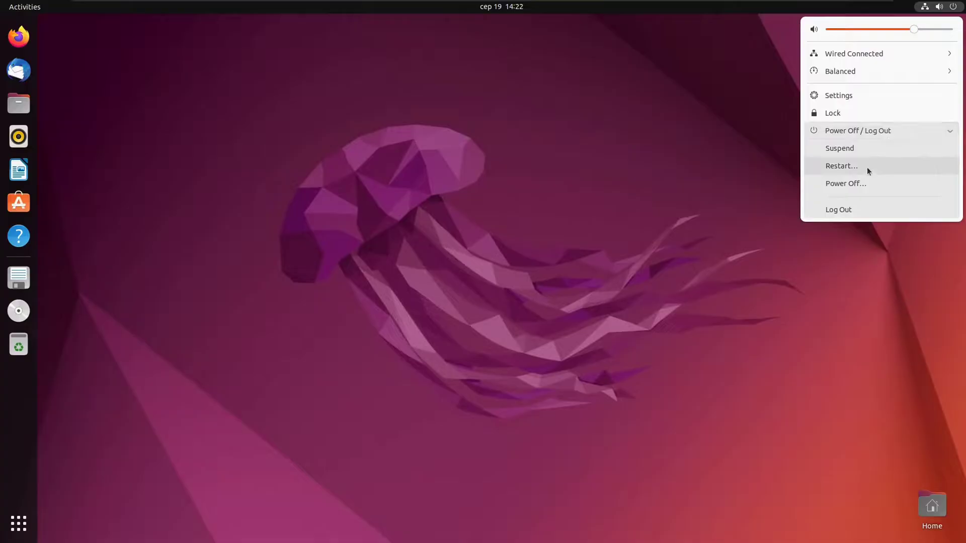
{"action": "left_click", "coordinate": [867, 167]}
{"action": "left_click", "coordinate": [565, 293]}
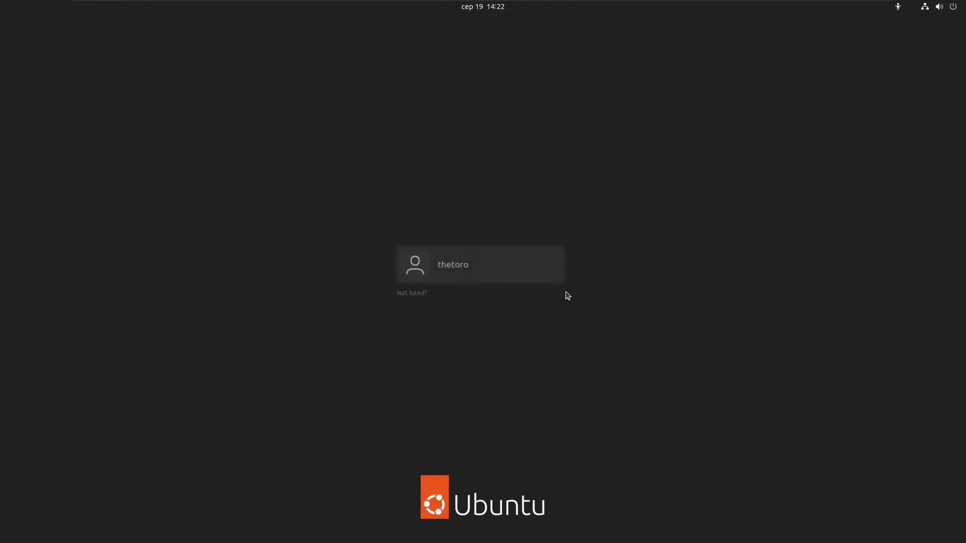
Sign in to the Ubuntu account by selecting the user and entering the account password.
{"action": "left_click", "coordinate": [547, 280]}
{"action": "type", "text": "******"}
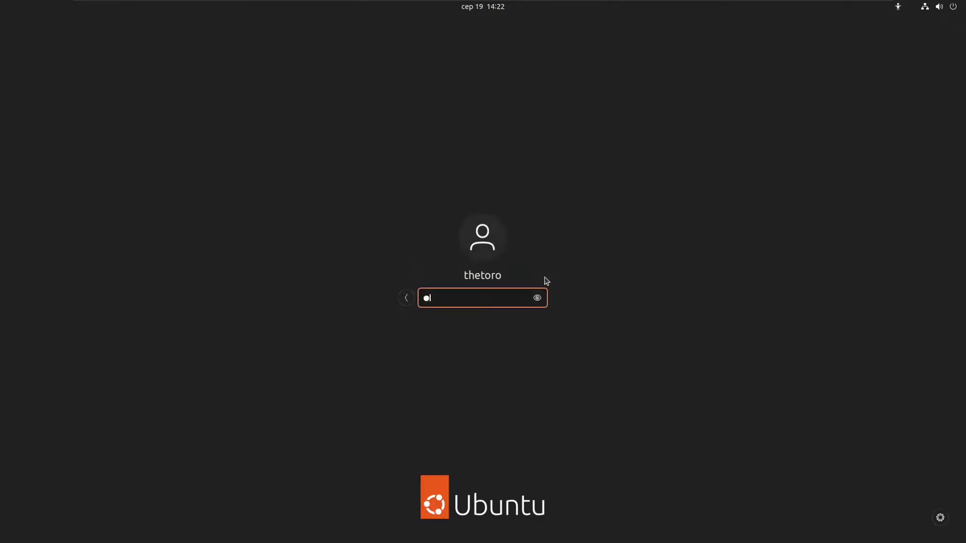
{"action": "key", "text": "Return"}
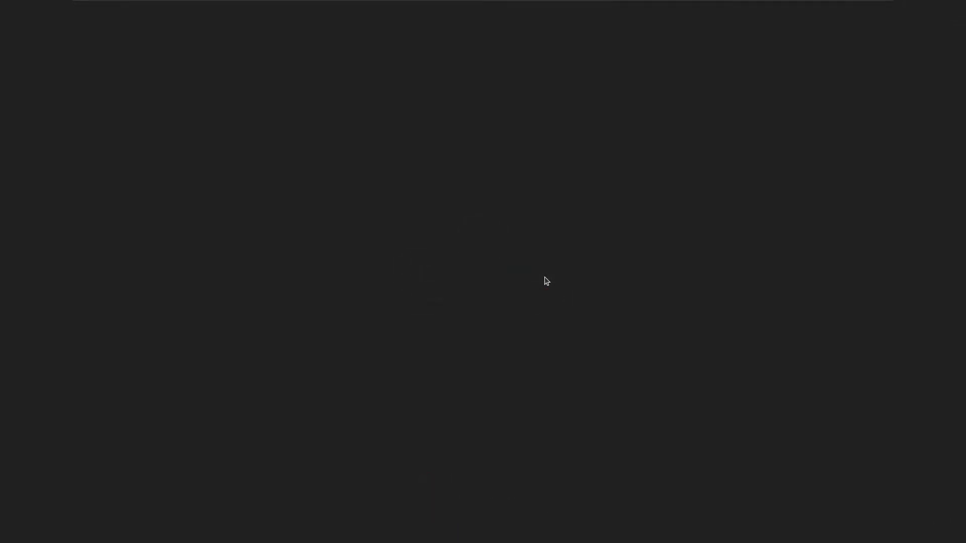